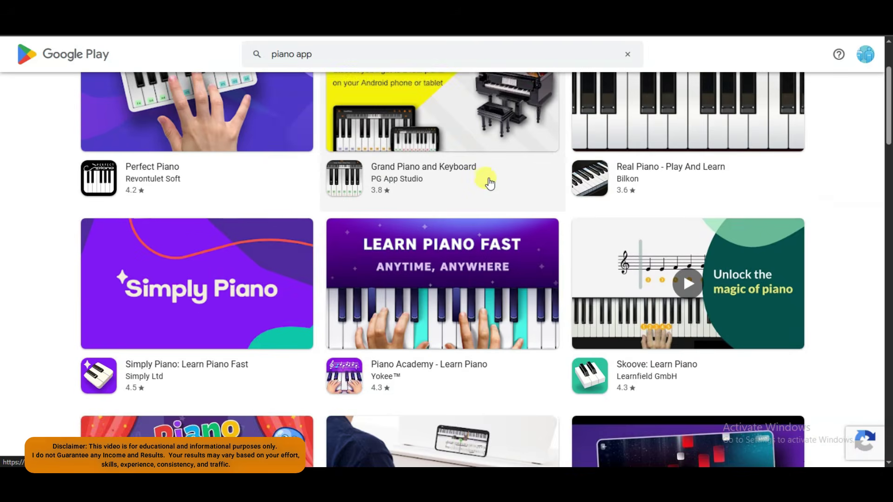
# Open the Grand Piano and Keyboard listing from the piano app search results and look at its title
pyautogui.scroll(10, 475, 198)
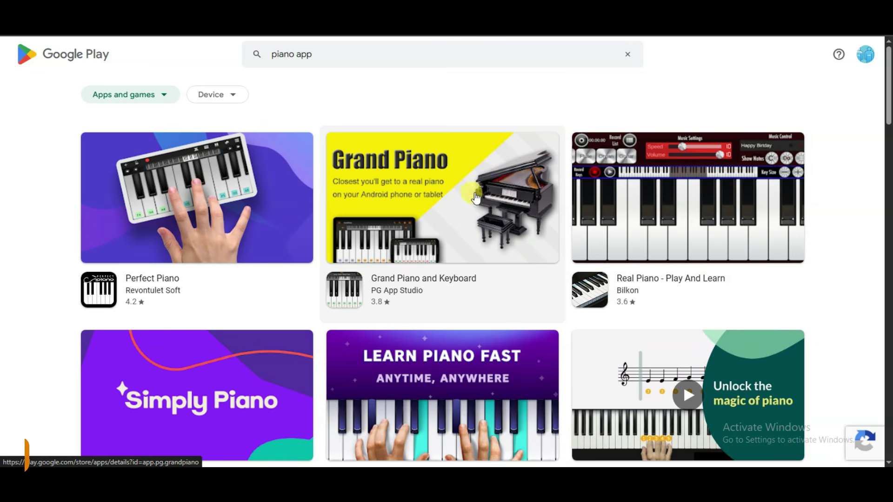
pyautogui.click(492, 209)
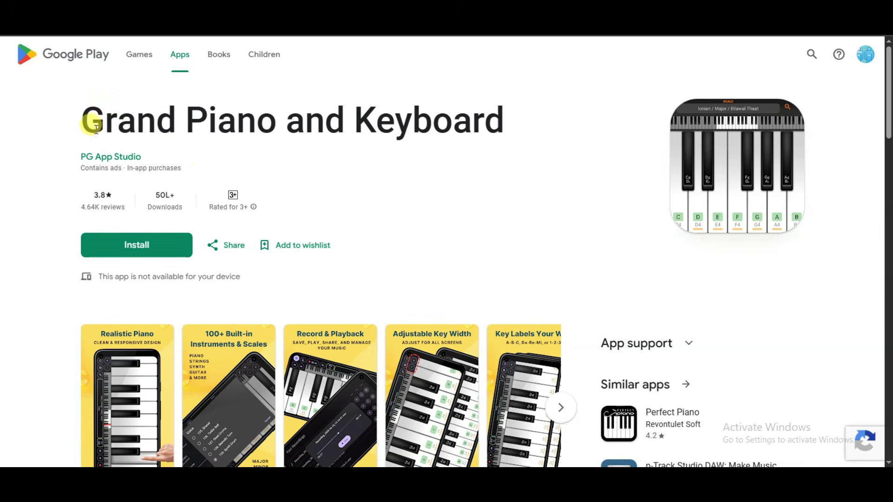
pyautogui.moveTo(80, 119); pyautogui.dragTo(511, 121)
pyautogui.click(417, 121)
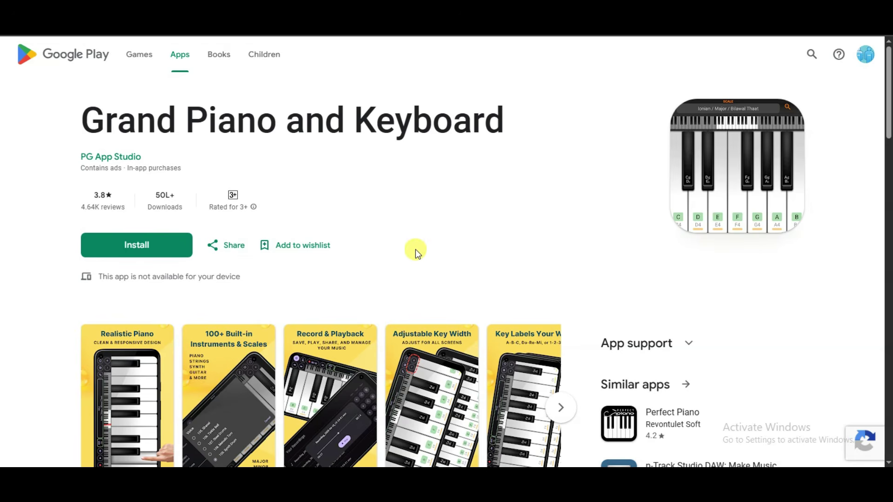
# Return to the search results, open the Piano Academy - Learn Piano listing and look at its title
pyautogui.hotkey('alt', 'Left')
pyautogui.scroll(-3, 463, 209)
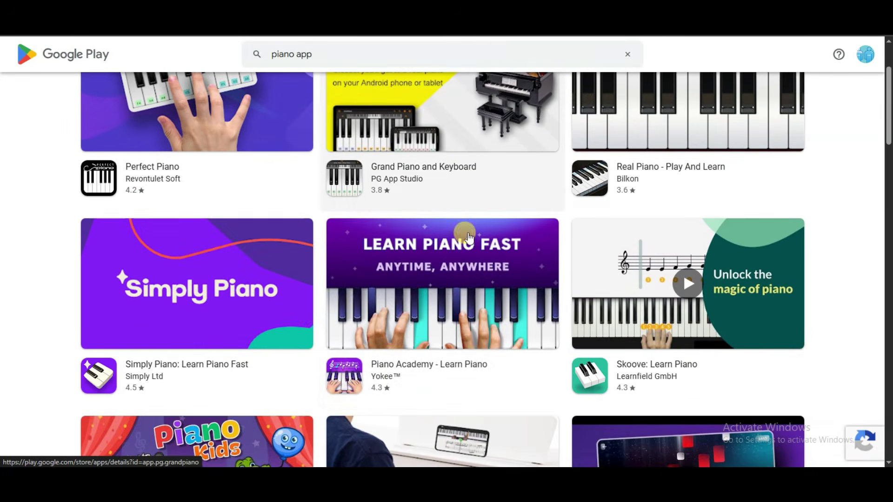
pyautogui.click(453, 289)
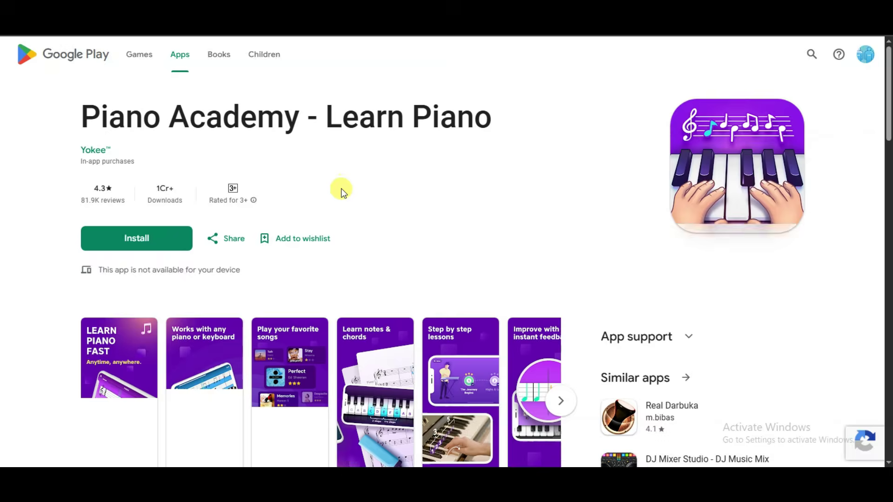
pyautogui.moveTo(72, 119); pyautogui.dragTo(492, 124)
pyautogui.click(438, 116)
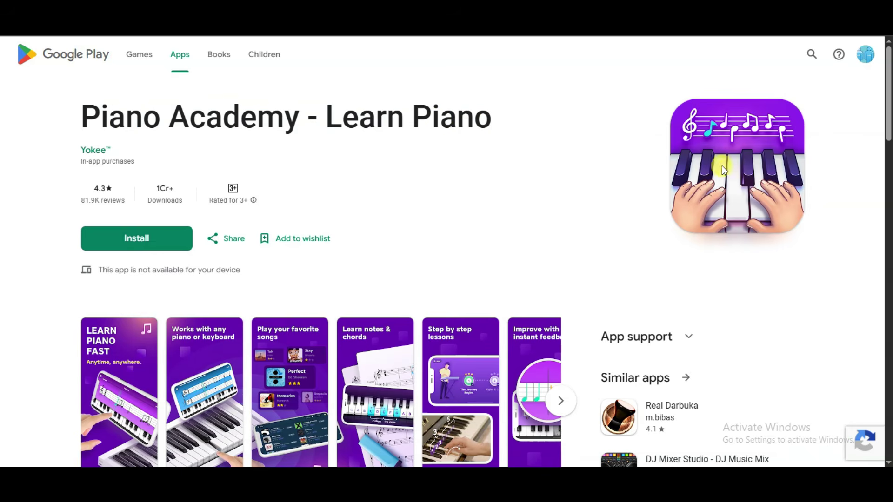
# Examine the Piano Academy listing's screenshot gallery and its download figure
pyautogui.scroll(-2, 424, 220)
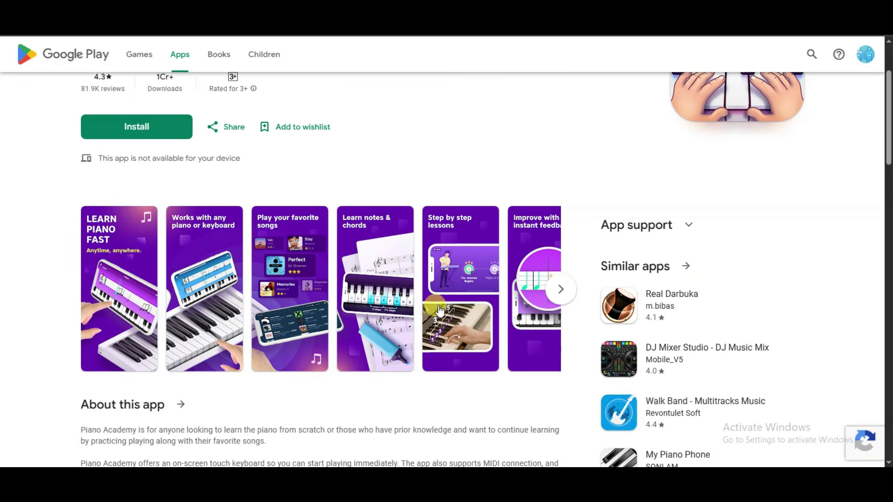
pyautogui.click(561, 289)
pyautogui.scroll(2, 153, 198)
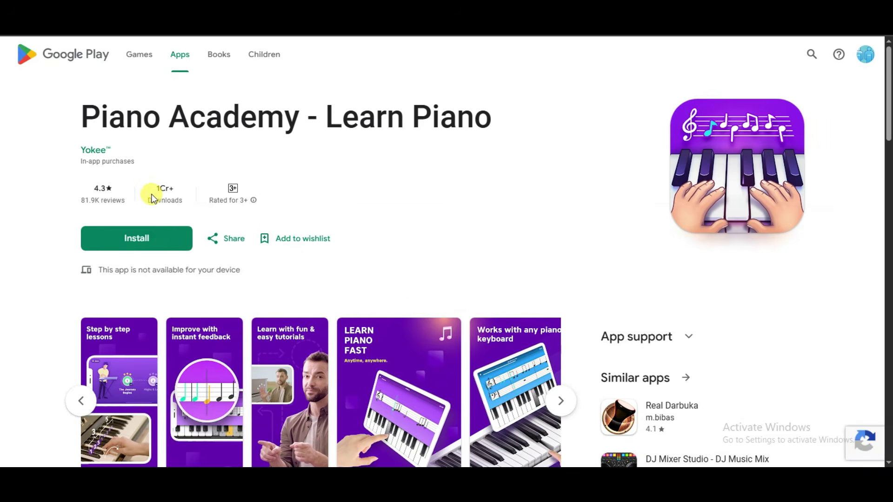
pyautogui.moveTo(155, 193); pyautogui.dragTo(190, 204)
pyautogui.click(190, 210)
pyautogui.click(187, 152)
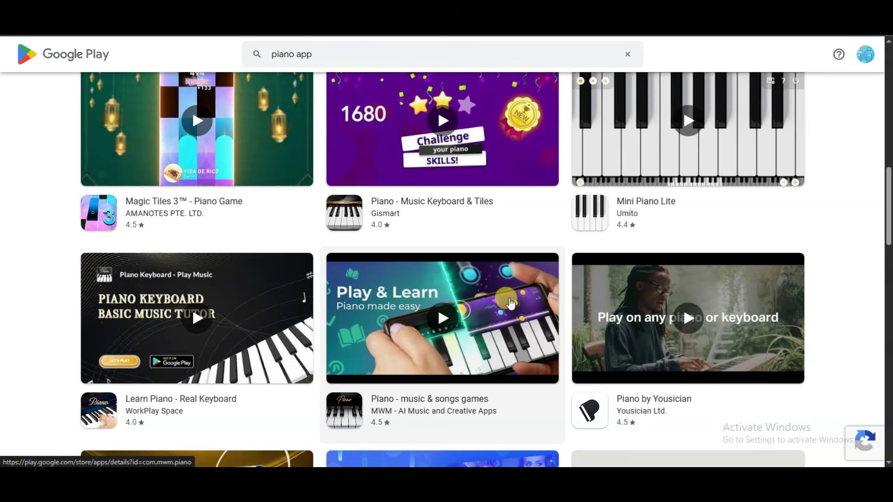
# Browse the piano app search results on Google Play to survey the range of competing apps
pyautogui.scroll(4, 509, 299)
pyautogui.scroll(8, 511, 303)
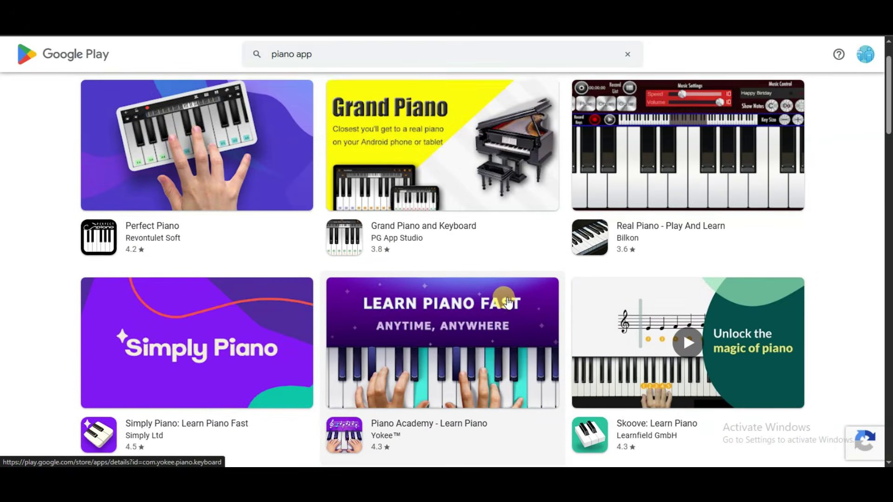
pyautogui.scroll(1, 508, 303)
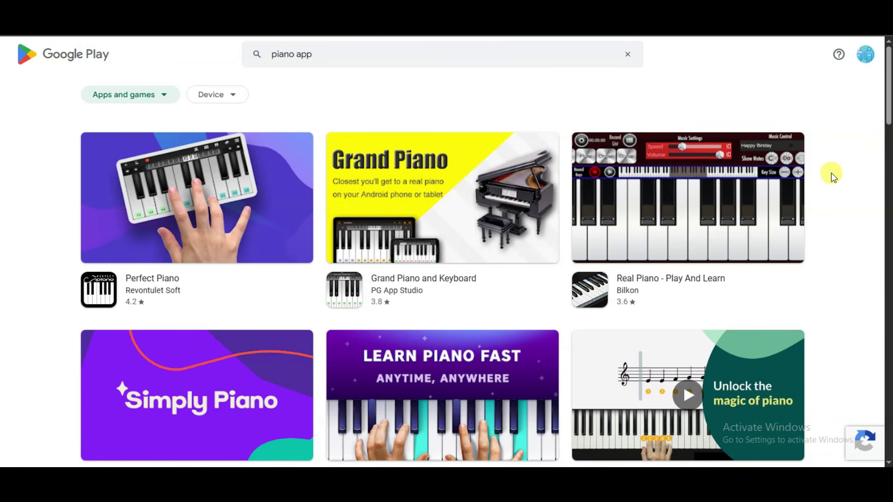
pyautogui.scroll(-4, 831, 172)
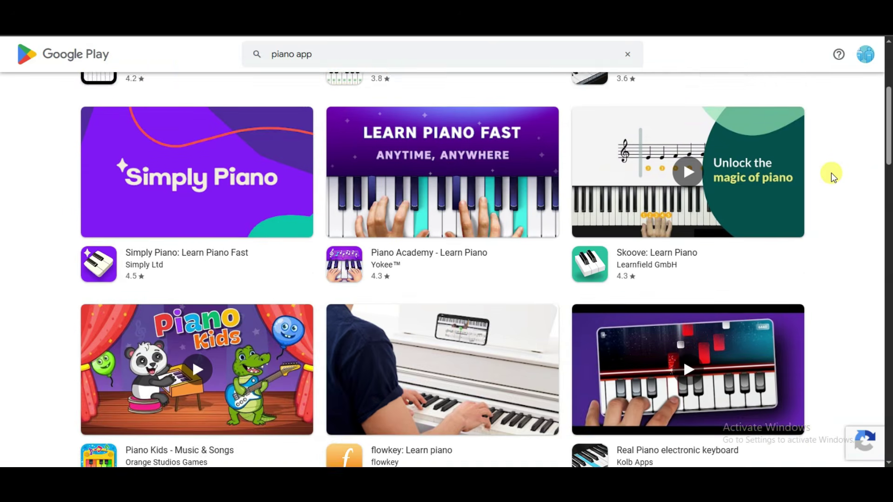
pyautogui.scroll(-15, 831, 173)
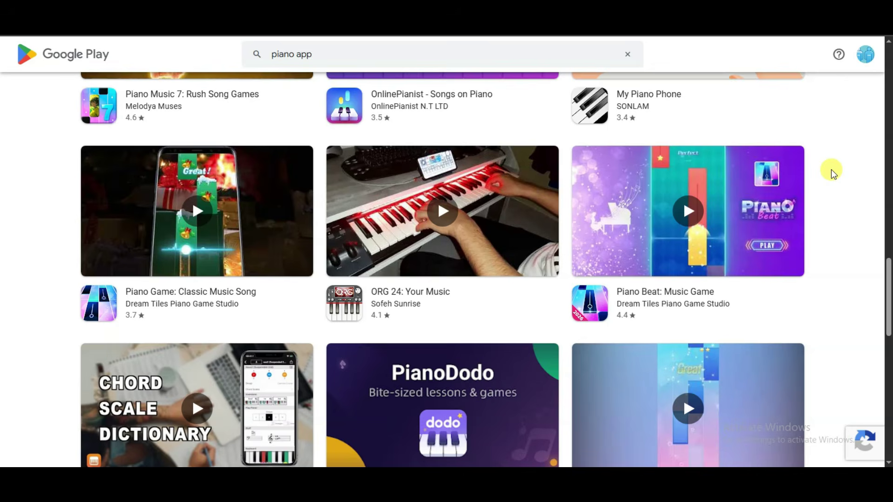
pyautogui.scroll(-5, 831, 170)
pyautogui.scroll(1, 831, 170)
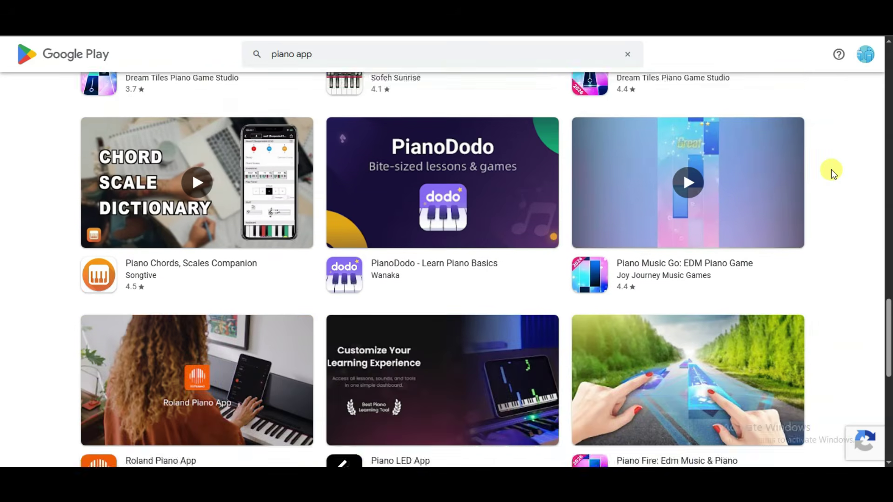
pyautogui.scroll(20, 831, 169)
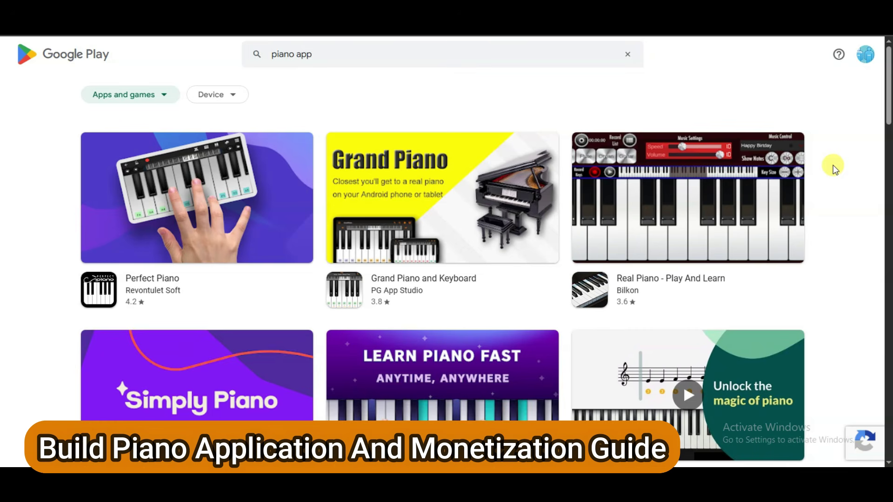
pyautogui.scroll(-4, 833, 167)
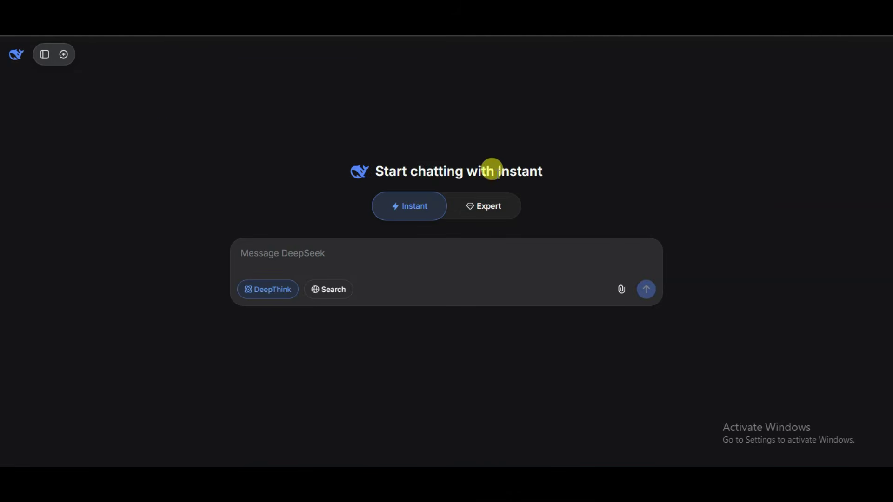
# In DeepSeek's Expert mode, send a prompt to build a mobile piano app using HTML, CSS and JavaScript in a single file, with working sounds and attractive interface
pyautogui.click(481, 203)
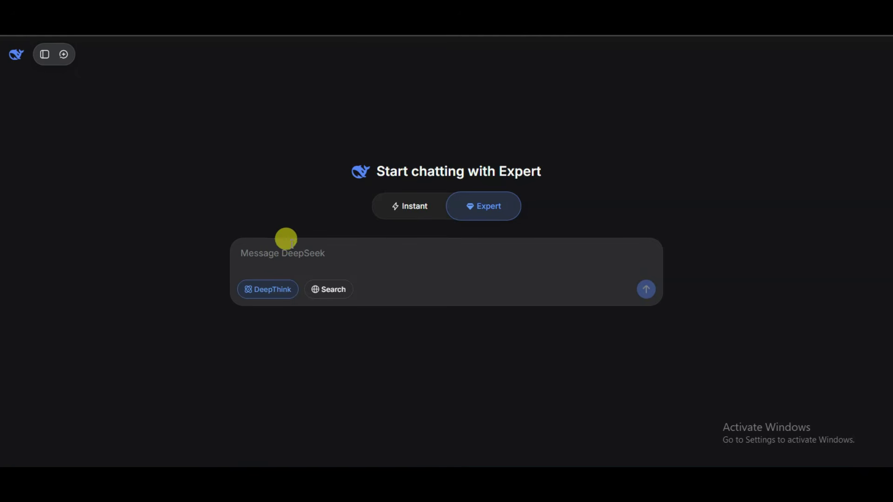
pyautogui.write('Build piano app using HTML, CSS and JaveScript in single file. Add all working functions and sounds. make attractive interface. make it for mobile devices. its sounds should be work. add all keywords.')
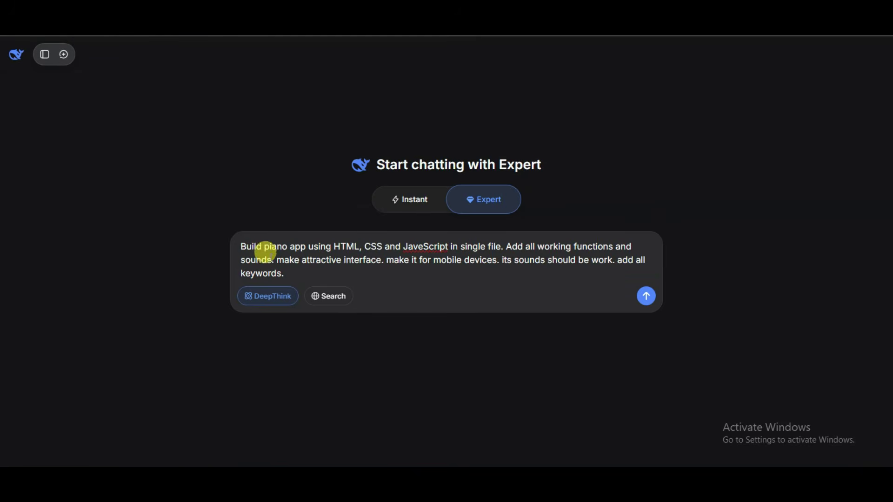
pyautogui.moveTo(243, 245); pyautogui.dragTo(281, 265)
pyautogui.click(323, 256)
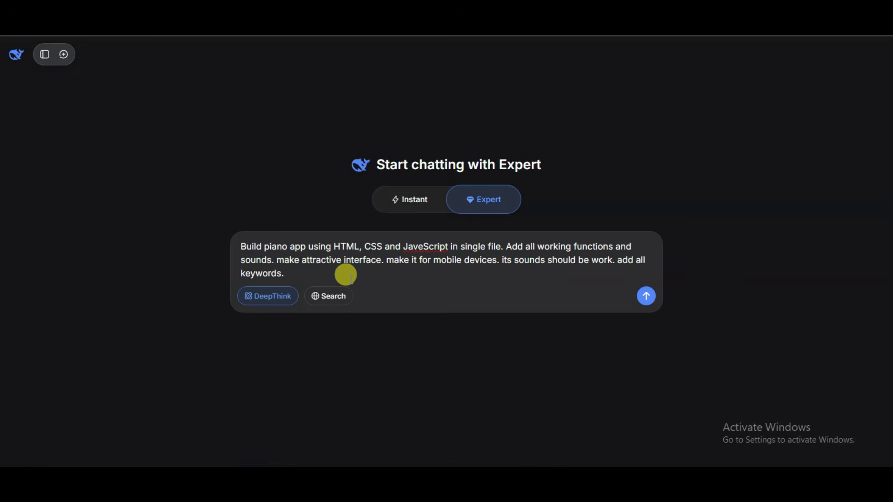
pyautogui.keyDown('shift'); pyautogui.click(271, 261); pyautogui.keyUp('shift')
pyautogui.keyDown('shift'); pyautogui.click(242, 246); pyautogui.keyUp('shift')
pyautogui.click(289, 260)
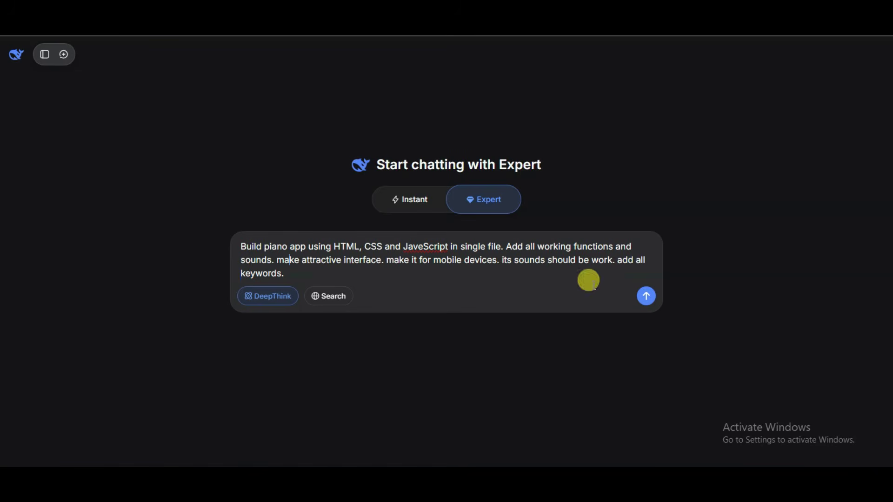
pyautogui.click(649, 303)
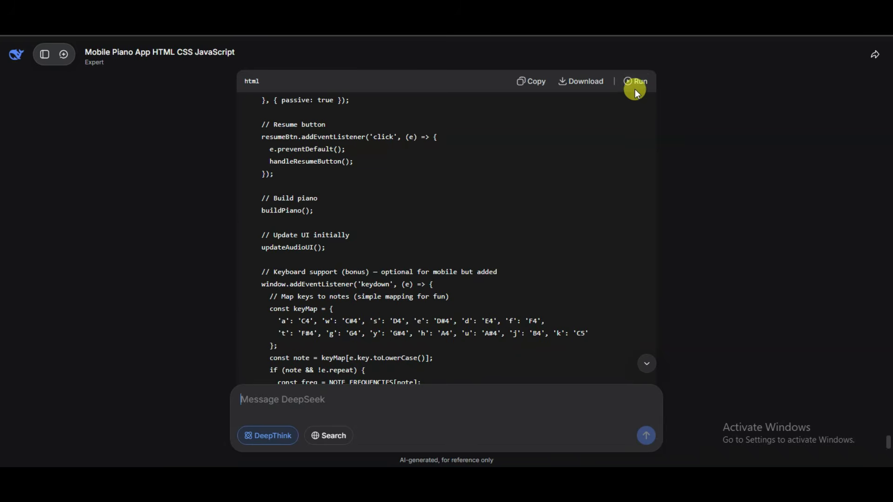
# Run the generated HTML code and try the B, E, F and G keys in the piano preview
pyautogui.click(638, 84)
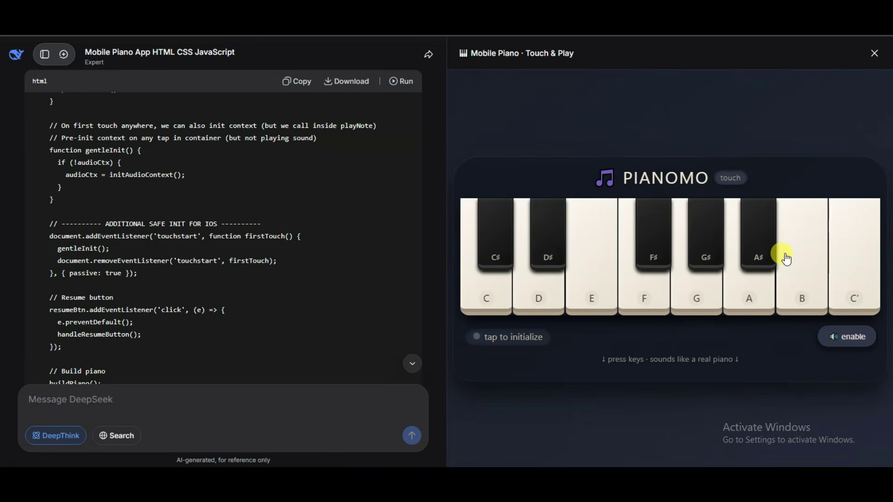
pyautogui.click(821, 282)
pyautogui.click(596, 280)
pyautogui.click(660, 286)
pyautogui.click(682, 288)
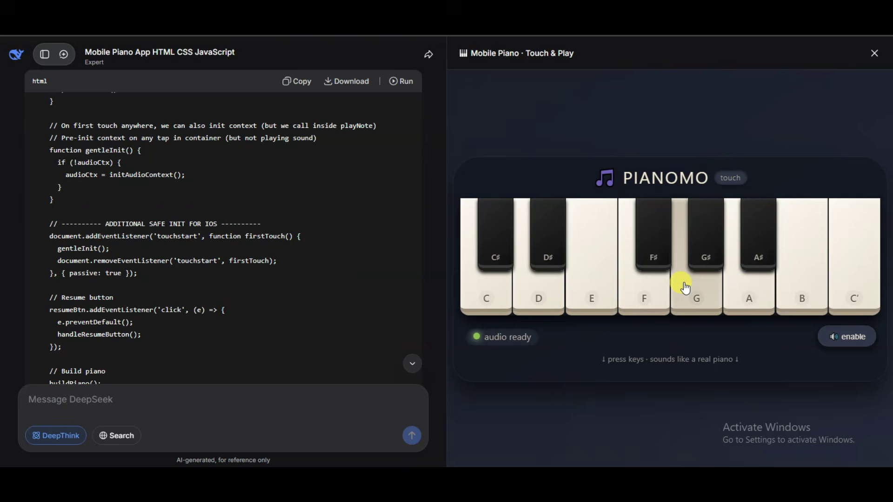
# Test the black keys G♯, F♯, D♯, C♯ and A♯ in the running piano preview
pyautogui.click(703, 253)
pyautogui.click(653, 257)
pyautogui.click(545, 256)
pyautogui.click(492, 255)
pyautogui.click(720, 255)
pyautogui.click(763, 253)
# Play the white keys from C to C′, along with a few sharps, to test the preview's sound across the whole octave
pyautogui.click(748, 294)
pyautogui.click(797, 292)
pyautogui.click(864, 293)
pyautogui.click(512, 296)
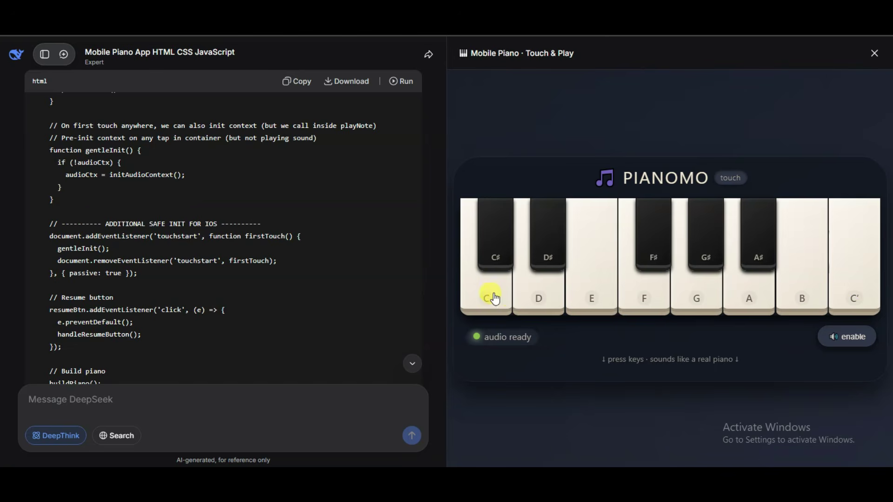
pyautogui.click(544, 301)
pyautogui.click(599, 300)
pyautogui.click(656, 302)
pyautogui.click(709, 305)
pyautogui.click(791, 303)
pyautogui.click(851, 303)
pyautogui.click(800, 311)
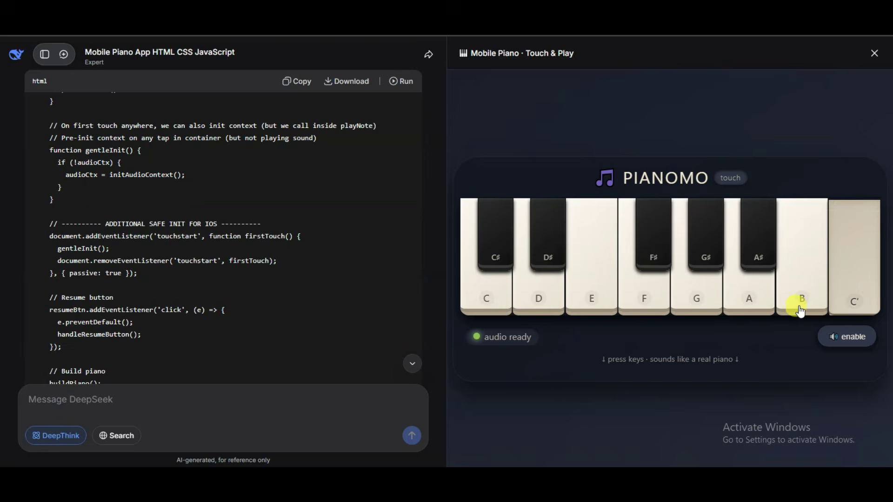
pyautogui.click(478, 296)
pyautogui.click(593, 296)
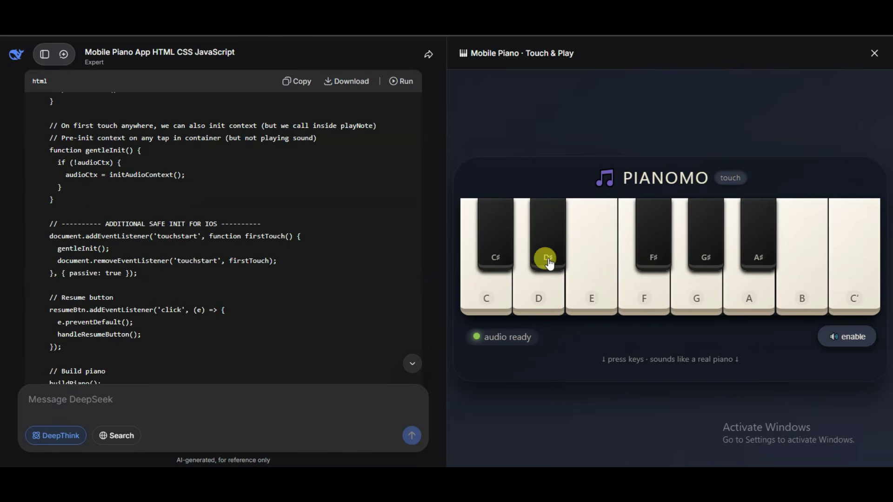
pyautogui.click(669, 282)
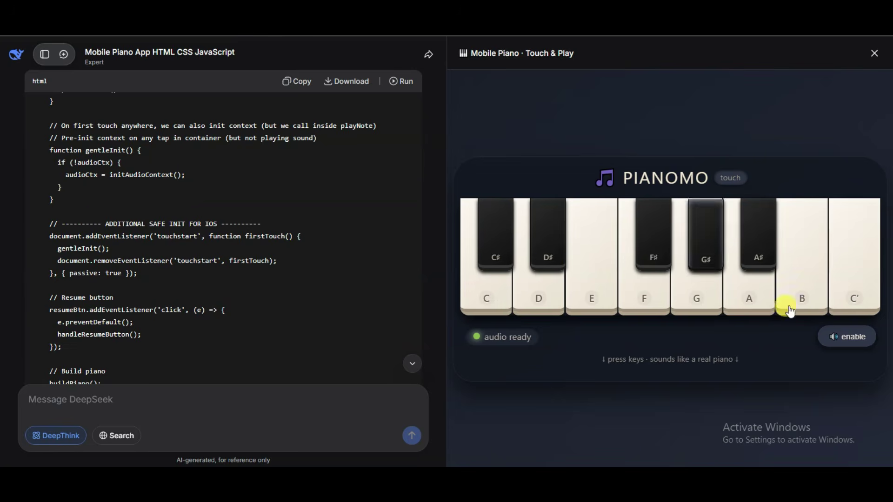
pyautogui.click(706, 303)
pyautogui.click(646, 303)
pyautogui.click(585, 300)
pyautogui.click(538, 300)
pyautogui.click(481, 301)
pyautogui.click(633, 315)
pyautogui.click(593, 308)
pyautogui.click(650, 311)
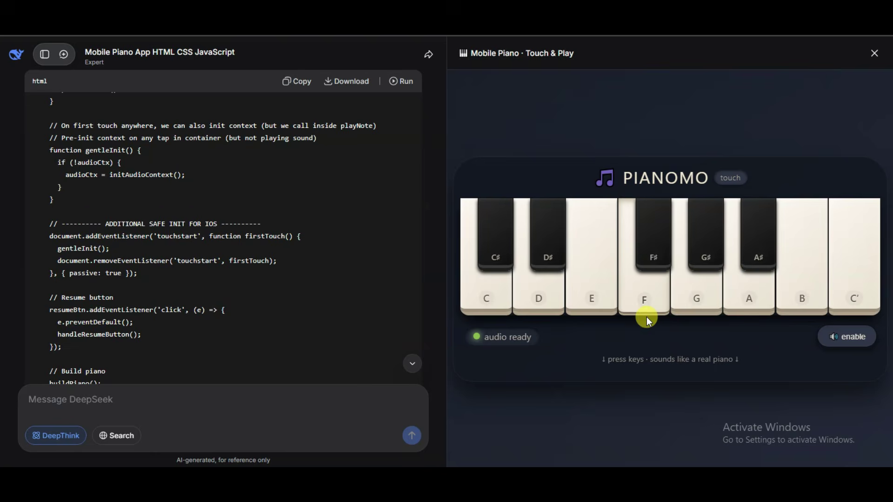
pyautogui.click(692, 300)
pyautogui.click(850, 346)
pyautogui.click(771, 317)
pyautogui.click(743, 300)
pyautogui.click(553, 329)
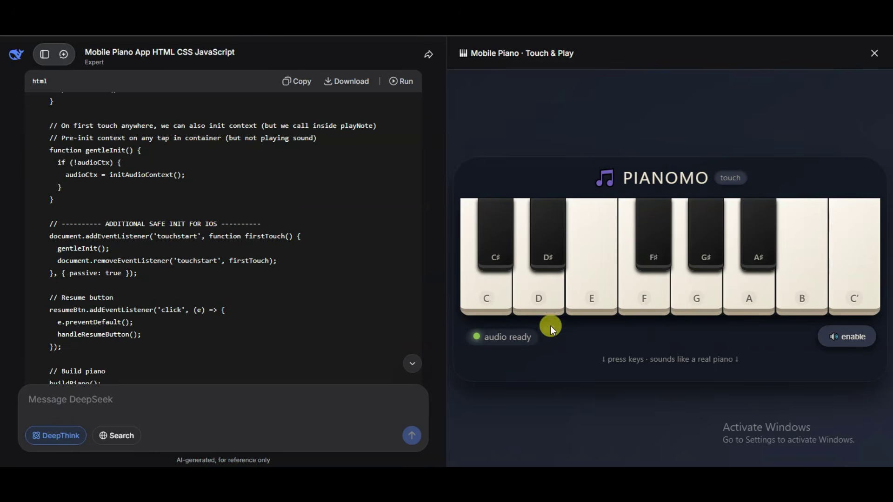
pyautogui.click(516, 308)
pyautogui.click(493, 260)
pyautogui.click(554, 259)
pyautogui.click(658, 255)
pyautogui.click(664, 296)
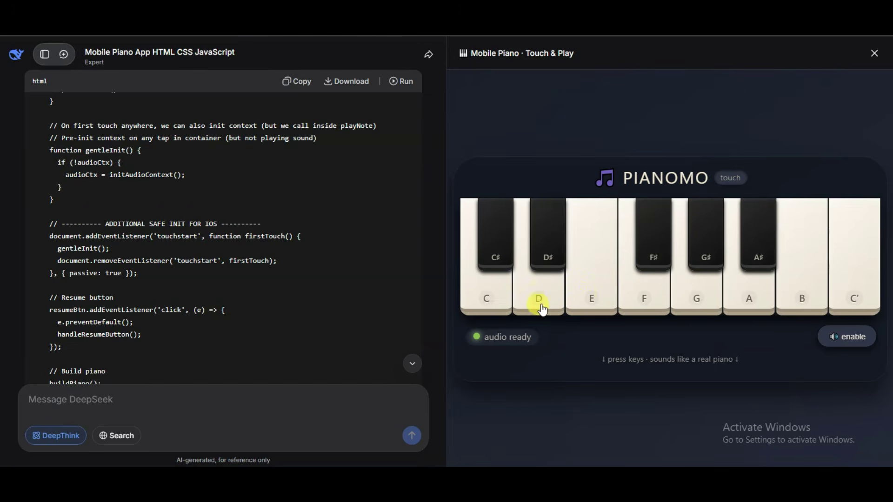
# Send the follow-up prompt "add more keys in this piano app." and close the old piano preview
pyautogui.click(146, 401)
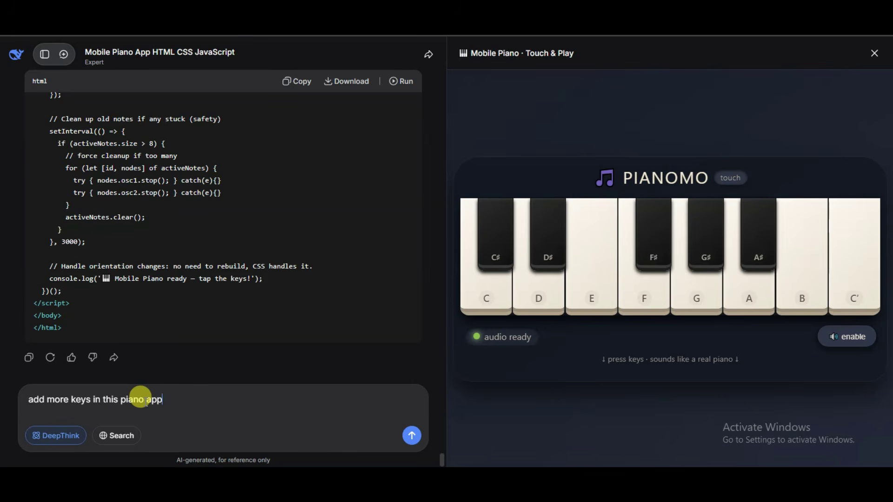
pyautogui.press('Return')
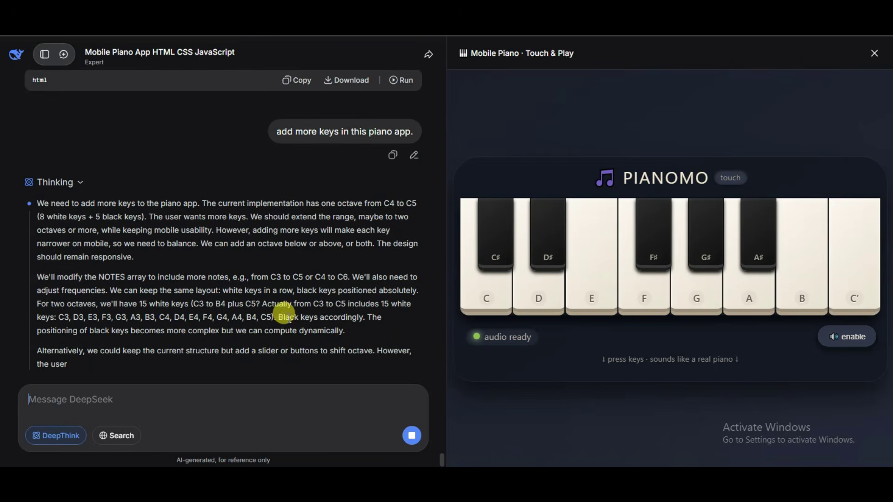
pyautogui.click(873, 55)
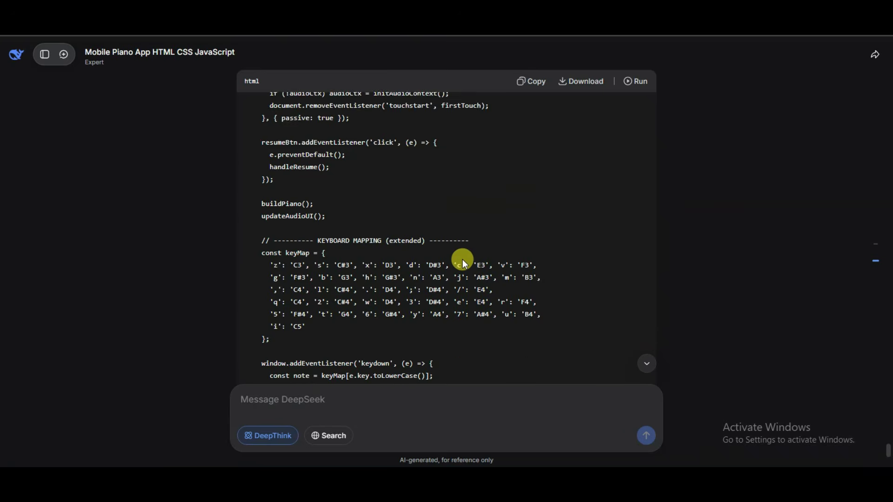
# Run the revised HTML code to preview the piano with more keys
pyautogui.scroll(5, 463, 258)
pyautogui.scroll(1, 511, 264)
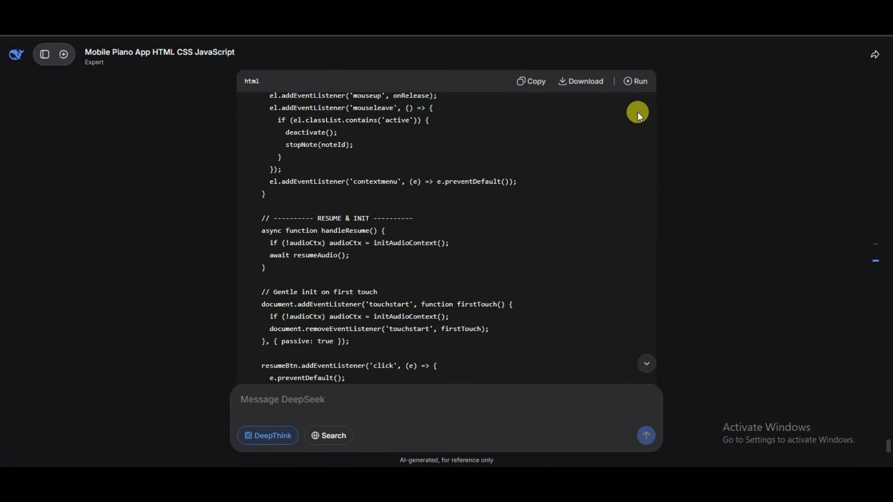
pyautogui.click(642, 81)
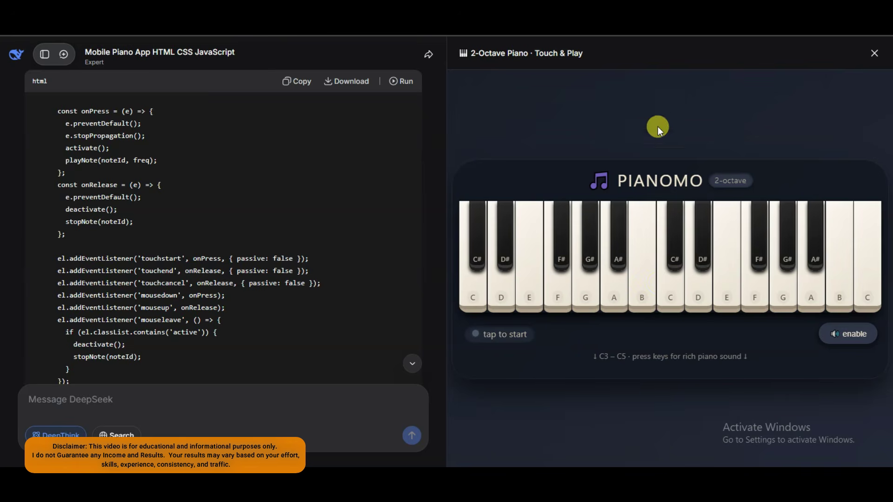
# Test the white keys of the two-octave piano preview in ascending order, from the lowest C to the highest C
pyautogui.click(480, 301)
pyautogui.click(501, 298)
pyautogui.click(531, 296)
pyautogui.click(561, 297)
pyautogui.click(587, 299)
pyautogui.click(614, 298)
pyautogui.click(643, 298)
pyautogui.click(698, 296)
pyautogui.click(726, 296)
pyautogui.click(754, 297)
pyautogui.click(787, 298)
pyautogui.click(812, 297)
pyautogui.click(843, 297)
pyautogui.click(868, 293)
# Test the black keys in descending order, from the upper octave's A# to the lower octave's C#
pyautogui.click(813, 259)
pyautogui.click(786, 259)
pyautogui.click(758, 258)
pyautogui.click(703, 260)
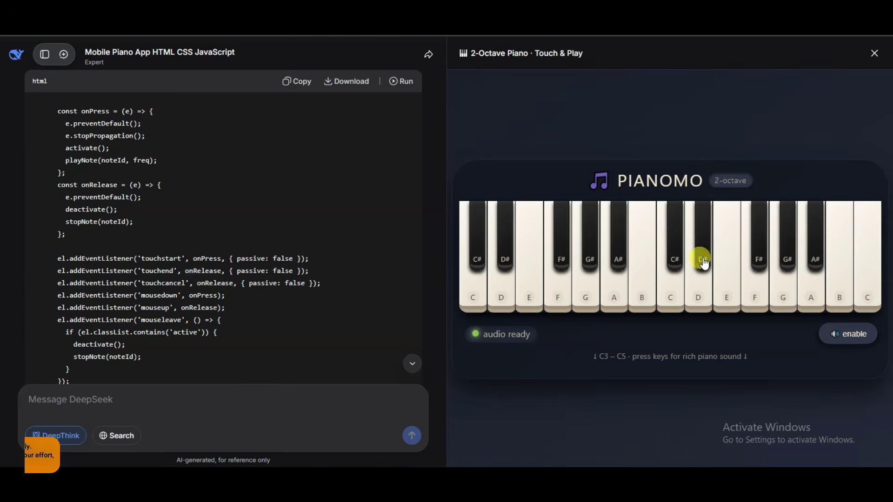
pyautogui.click(674, 259)
pyautogui.click(594, 259)
pyautogui.click(562, 263)
pyautogui.click(504, 263)
pyautogui.click(476, 263)
# Play a free mix of notes in the preview, mostly the lower octave's white keys with D# and F#
pyautogui.click(480, 303)
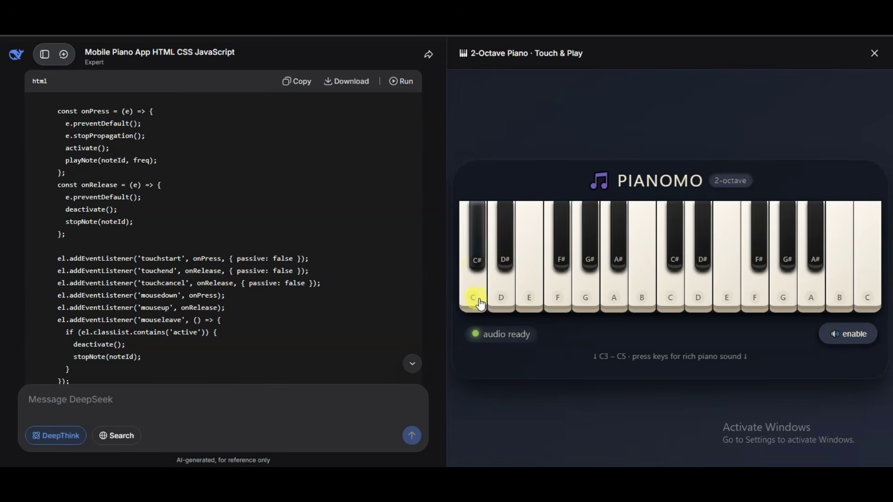
pyautogui.click(533, 297)
pyautogui.click(504, 261)
pyautogui.click(562, 268)
pyautogui.click(562, 298)
pyautogui.click(595, 305)
pyautogui.click(615, 286)
pyautogui.click(647, 279)
pyautogui.click(544, 300)
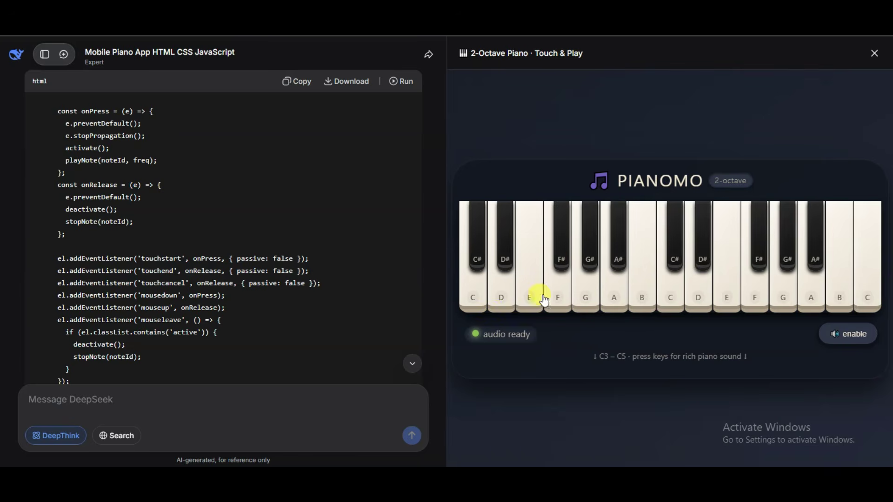
pyautogui.click(757, 301)
pyautogui.click(507, 296)
pyautogui.click(541, 299)
pyautogui.click(584, 299)
pyautogui.click(557, 305)
pyautogui.click(494, 299)
pyautogui.click(529, 299)
pyautogui.click(585, 299)
pyautogui.click(613, 305)
pyautogui.click(556, 301)
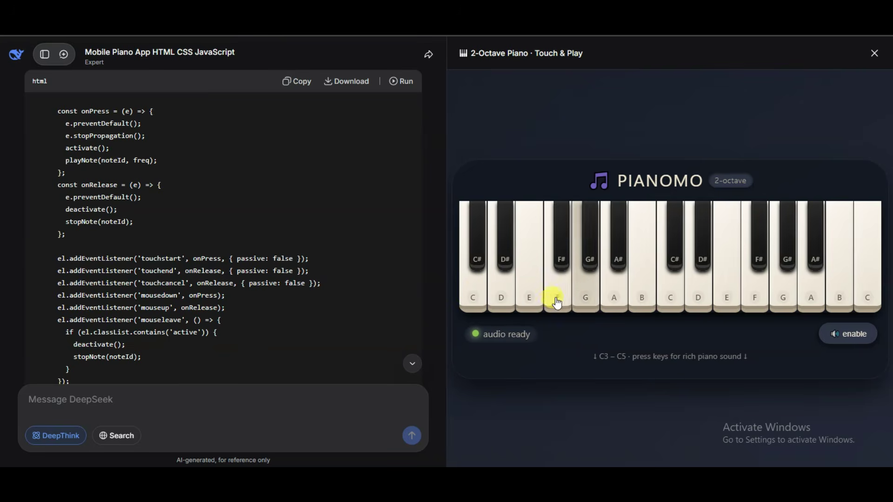
pyautogui.click(520, 300)
pyautogui.click(568, 305)
pyautogui.click(589, 300)
pyautogui.click(597, 300)
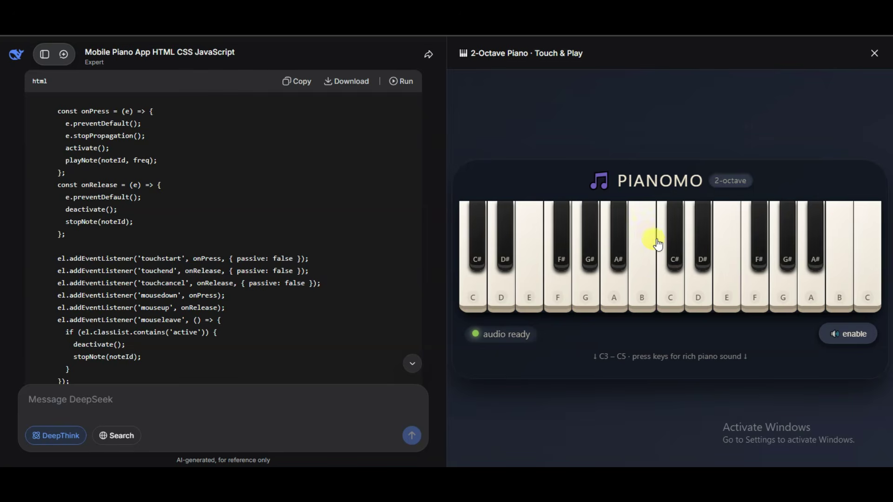
pyautogui.click(733, 297)
pyautogui.click(514, 215)
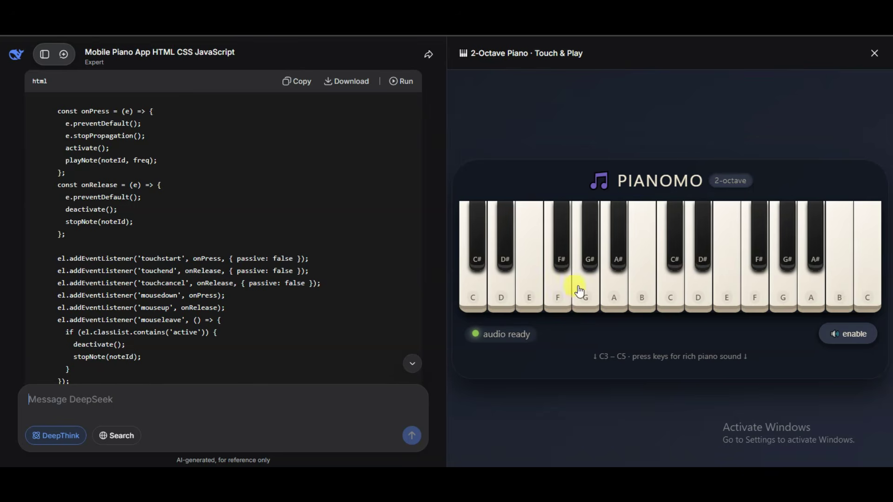
# Close the piano preview and examine the client and daily-user figures on the AppCreator24 home page
pyautogui.click(874, 54)
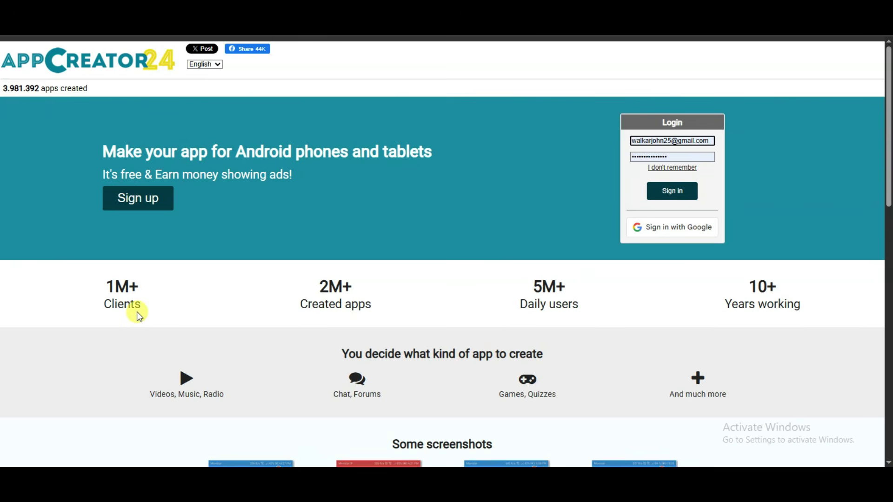
pyautogui.moveTo(148, 312); pyautogui.dragTo(100, 282)
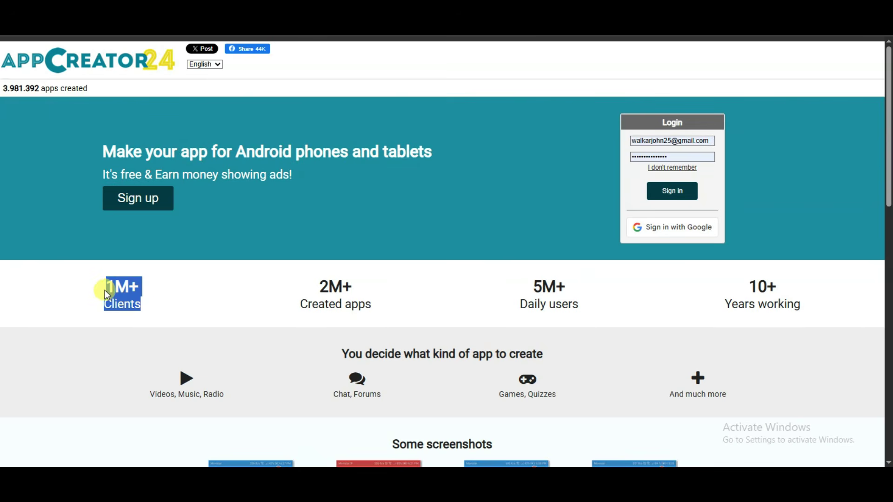
pyautogui.tripleClick(575, 303)
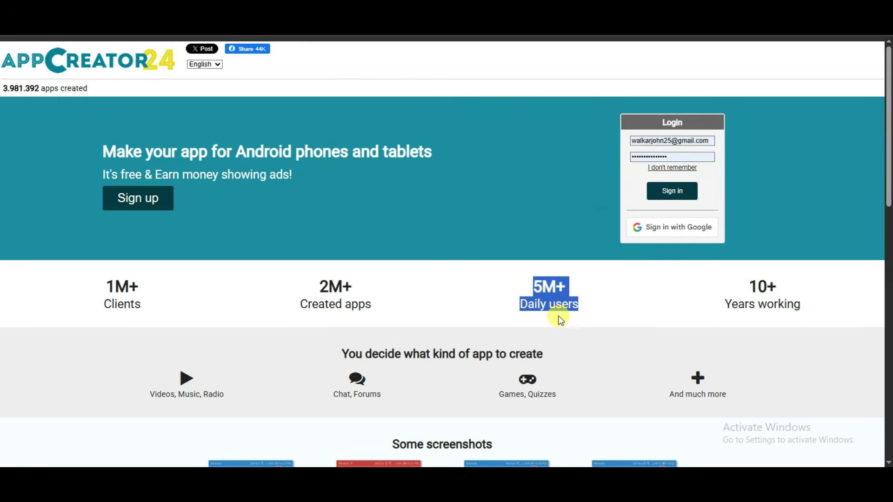
# Open the AppCreator24 sign-up form and accept the terms of service
pyautogui.click(158, 221)
pyautogui.click(157, 205)
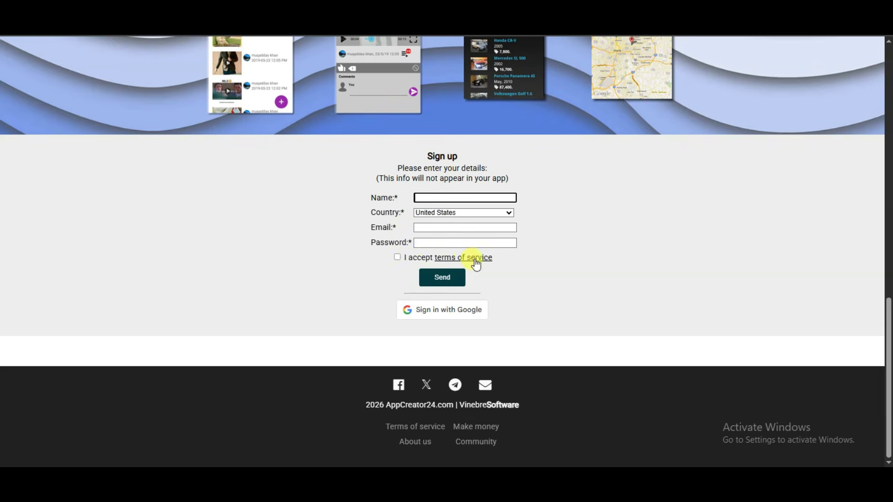
pyautogui.click(398, 257)
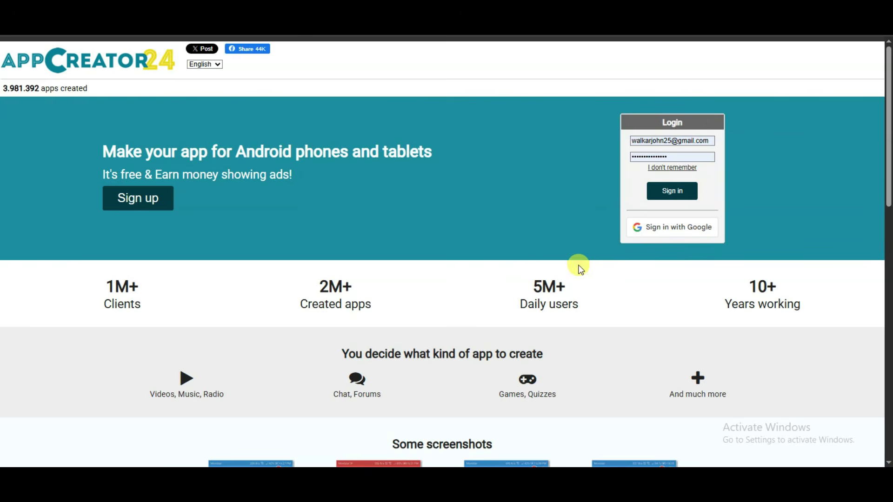
# Sign in to AppCreator24 with the prefilled account details and start creating a new app
pyautogui.click(682, 193)
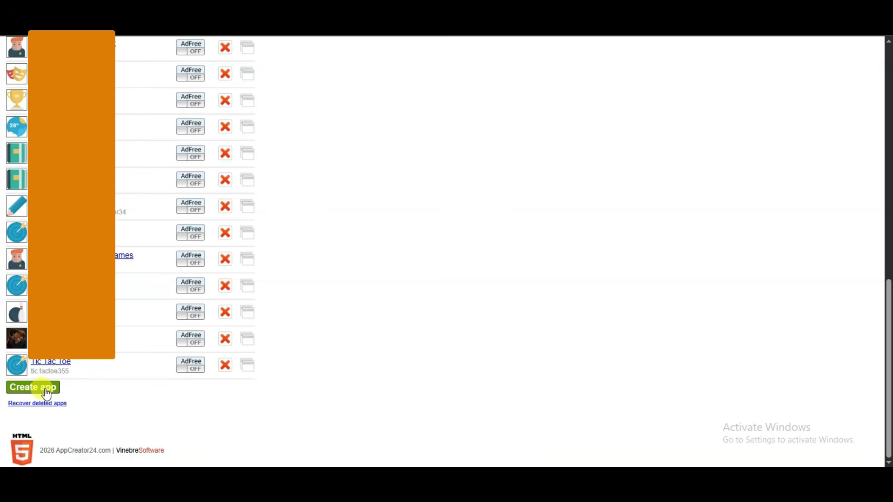
pyautogui.click(46, 390)
pyautogui.click(135, 180)
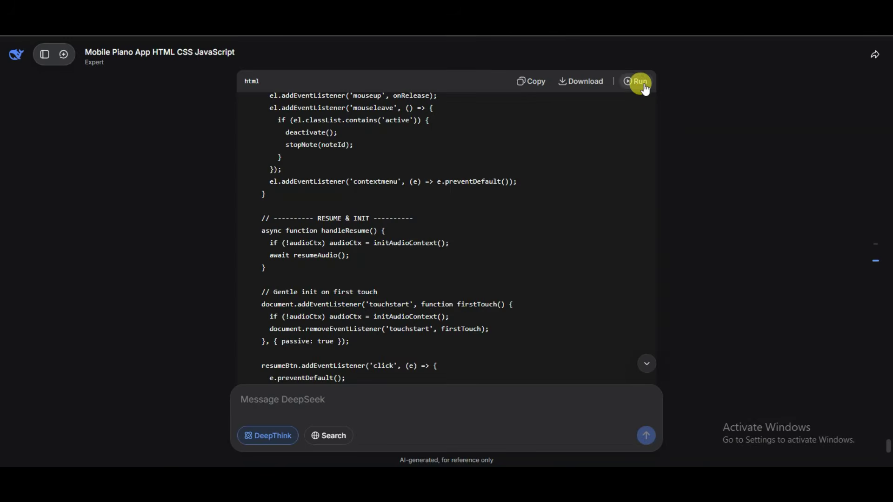
# Name the app "2-Octave Piano · Touch & Play" by copying the title from the rerun DeepSeek preview
pyautogui.click(642, 83)
pyautogui.moveTo(467, 48); pyautogui.dragTo(577, 44)
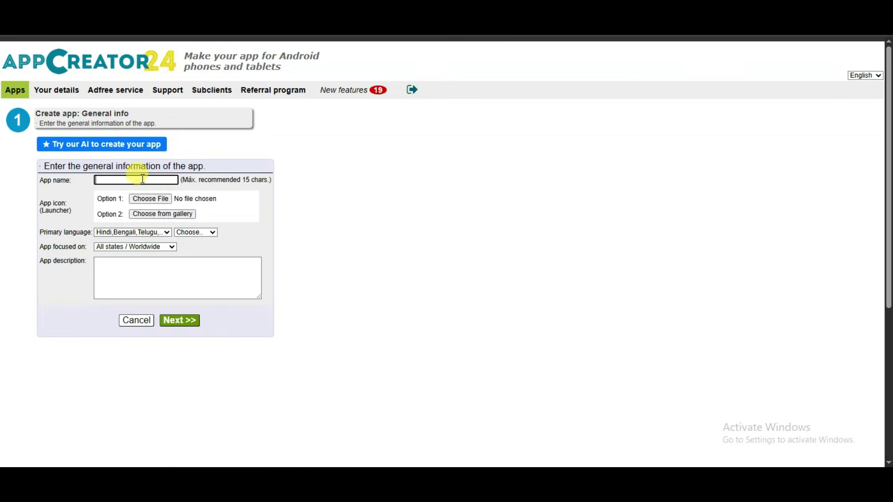
pyautogui.rightClick(141, 180)
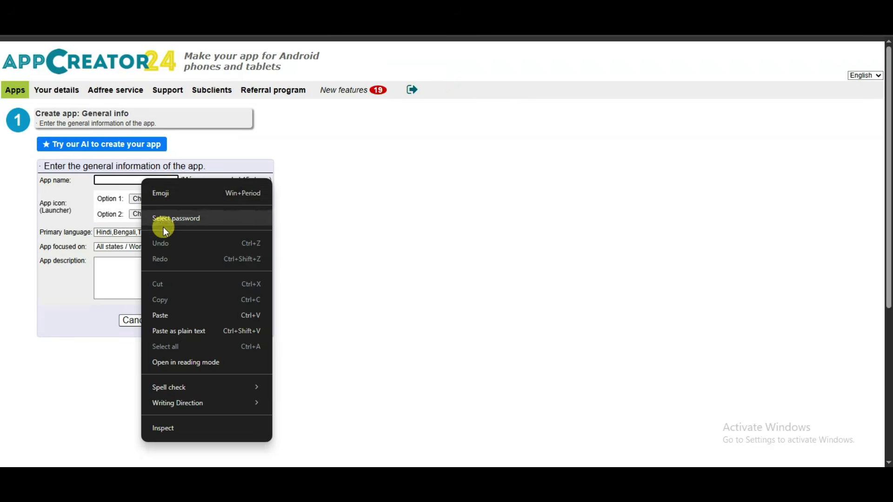
pyautogui.click(171, 316)
# Choose the piano keyboard image from the icon gallery as the app's launcher icon
pyautogui.click(154, 217)
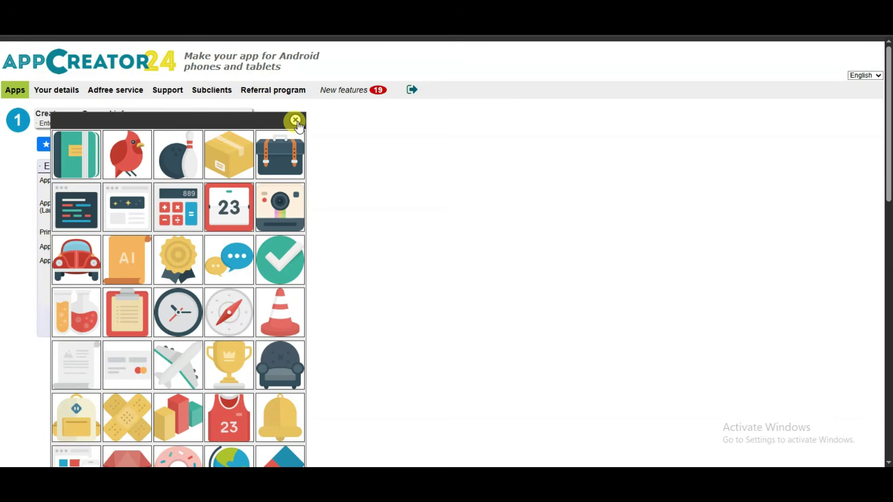
pyautogui.click(296, 121)
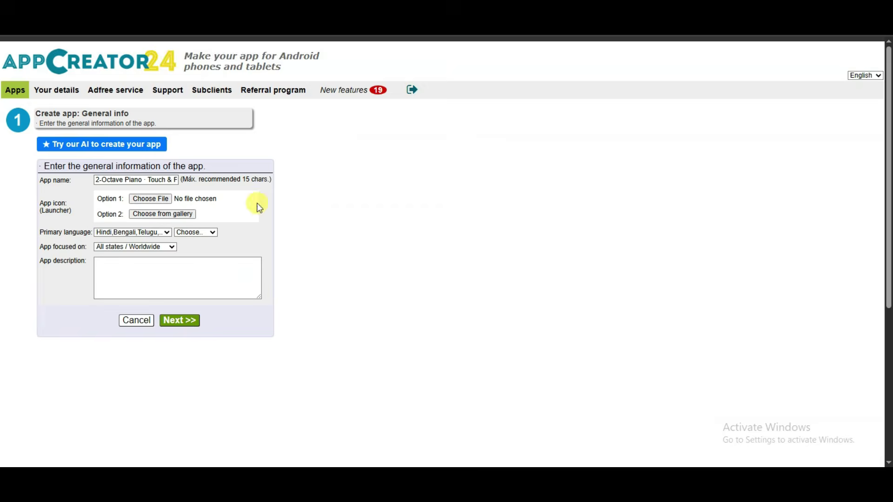
pyautogui.click(167, 216)
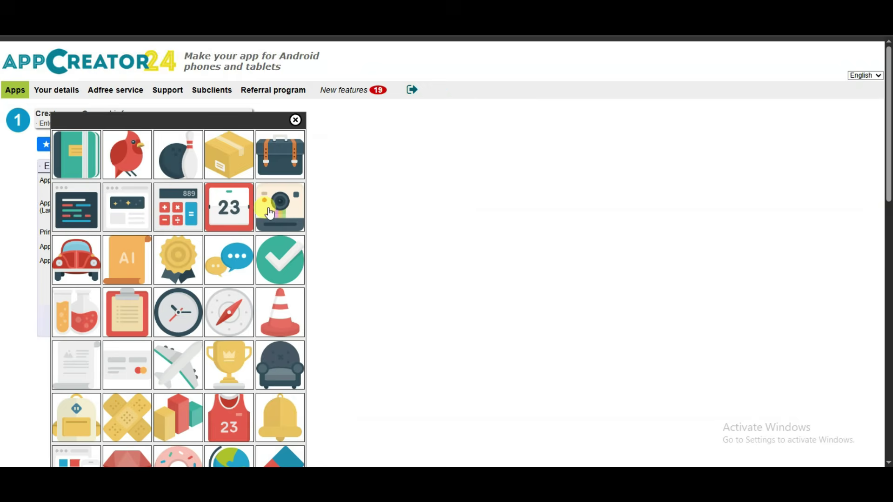
pyautogui.scroll(-2, 269, 215)
pyautogui.scroll(-5, 269, 218)
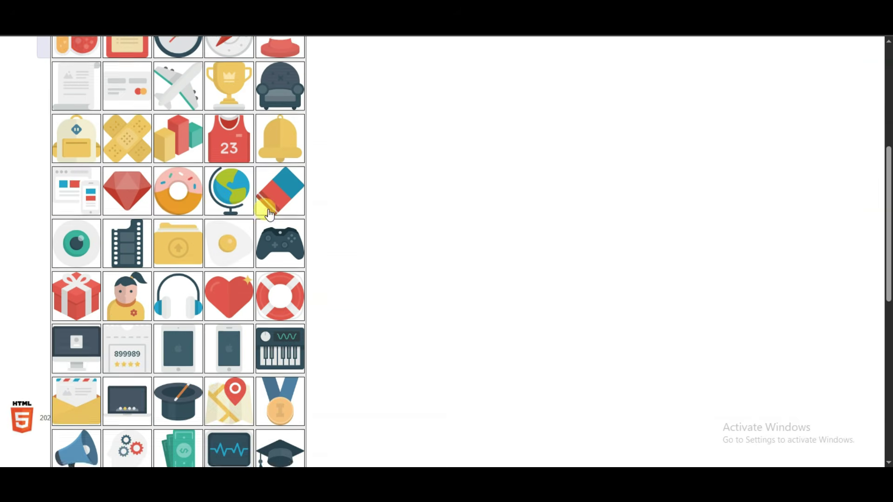
pyautogui.scroll(-2, 266, 226)
pyautogui.click(270, 235)
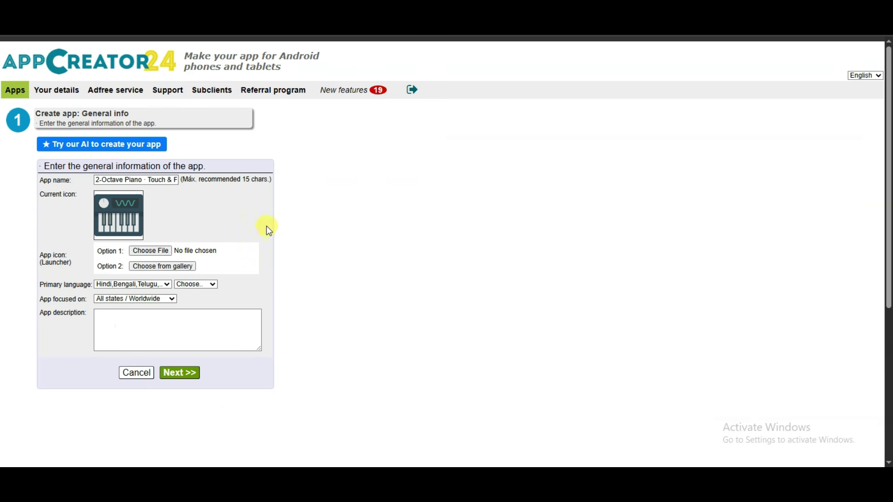
# Set the primary language to English, enter the description "Enjoy piano app with great quality sounds. have fun.", and save the general information
pyautogui.scroll(-1, 204, 231)
pyautogui.click(166, 228)
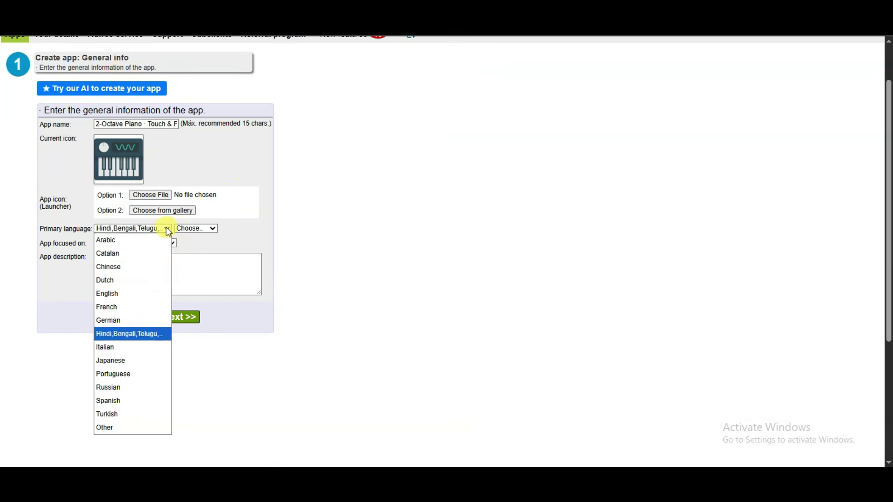
pyautogui.click(144, 291)
pyautogui.click(146, 269)
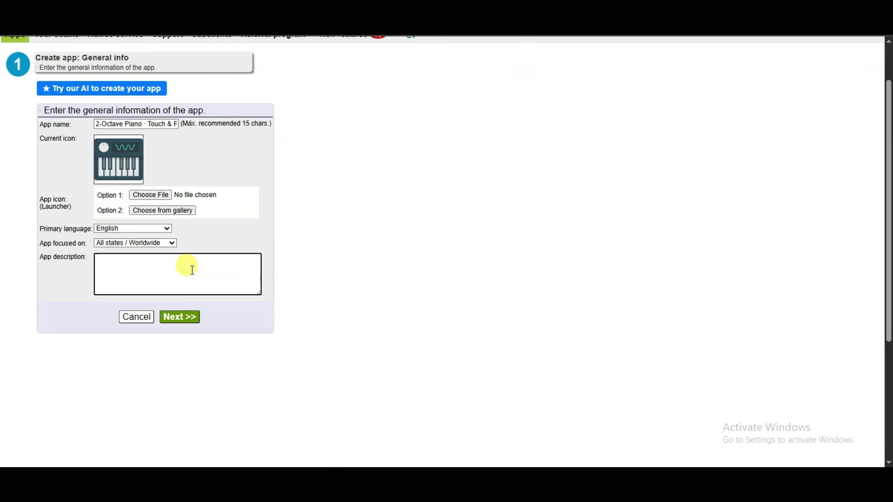
pyautogui.write('Enjoy piano app with great quality sounds. have fun.')
pyautogui.click(185, 317)
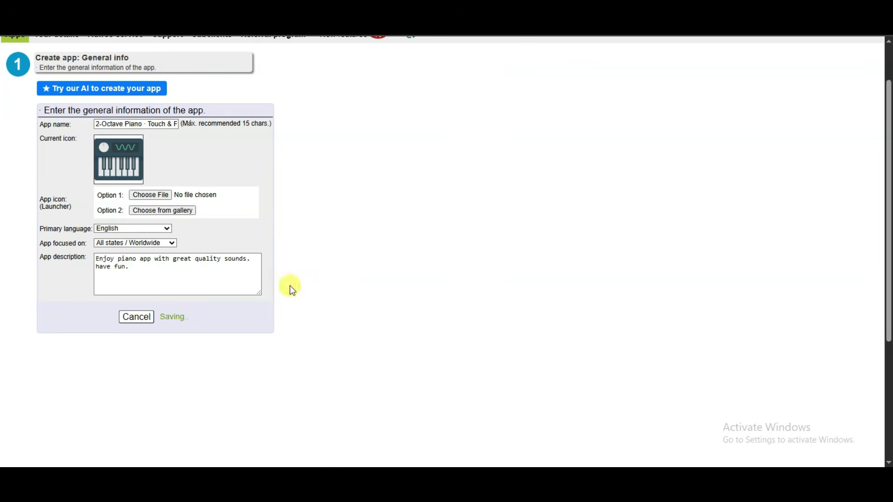
# Finish the wizard by creating an empty app and open its app manager
pyautogui.click(135, 333)
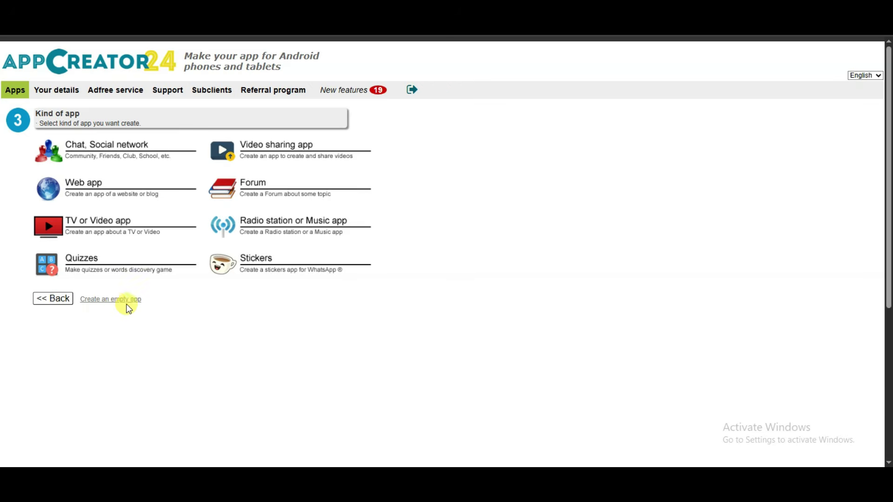
pyautogui.click(120, 302)
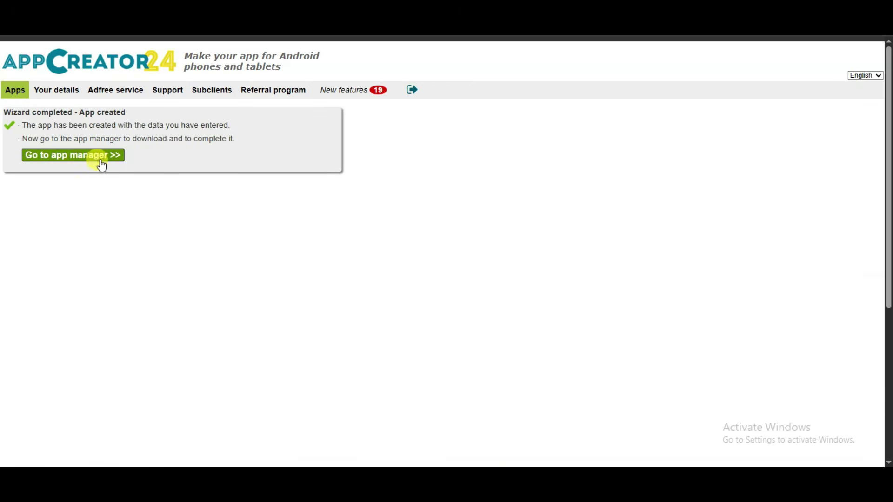
pyautogui.click(86, 158)
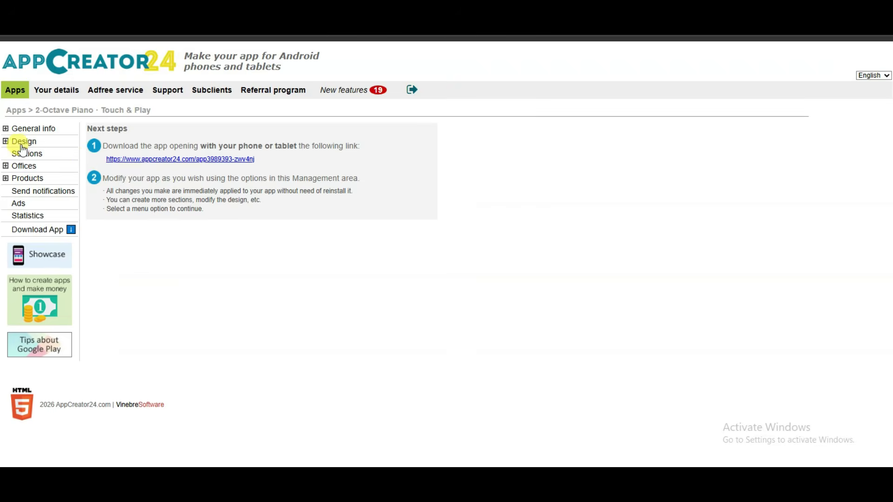
# Set the app's main menu type to No menu and save it
pyautogui.click(24, 142)
pyautogui.click(32, 189)
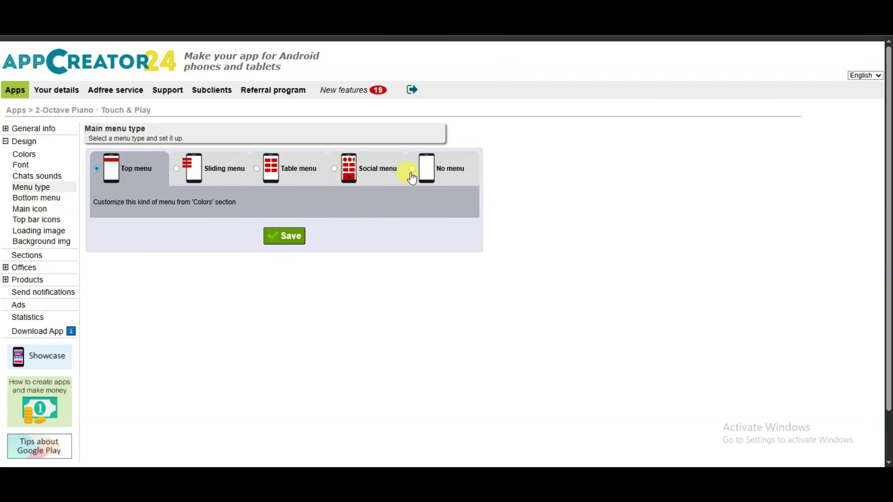
pyautogui.click(412, 169)
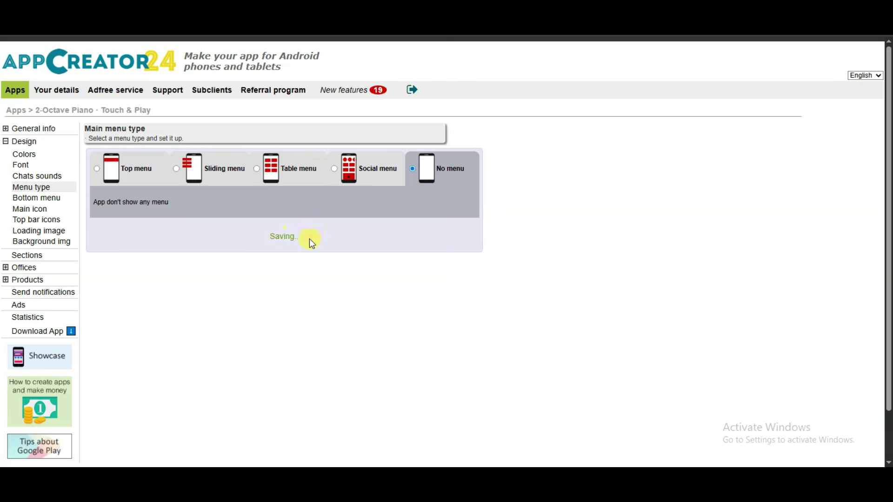
# Create a new HTML section in the app that takes directly entered HTML code
pyautogui.click(34, 256)
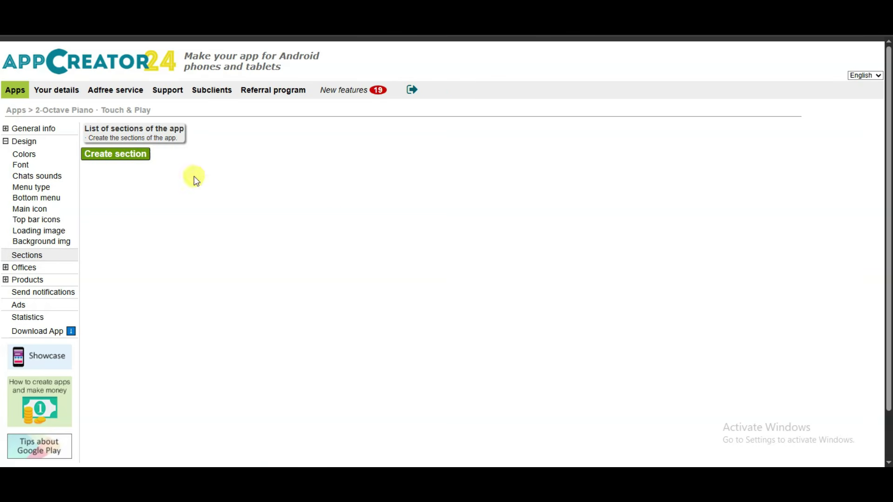
pyautogui.click(145, 159)
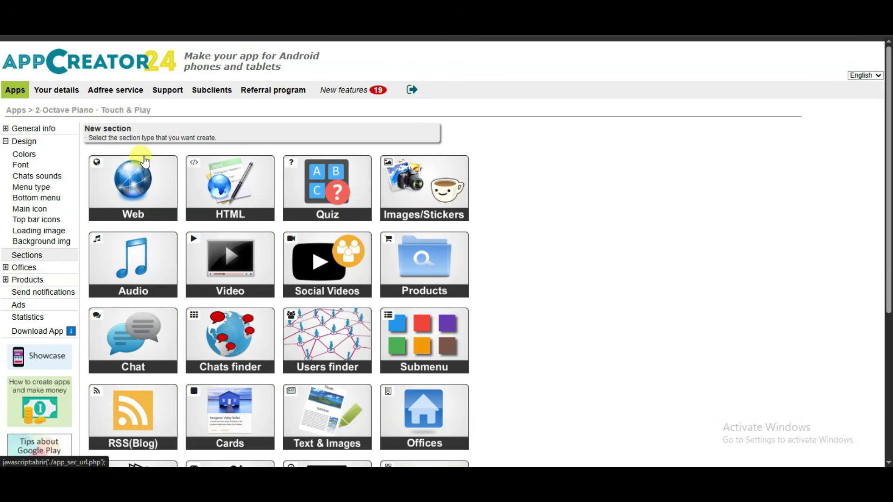
pyautogui.click(231, 195)
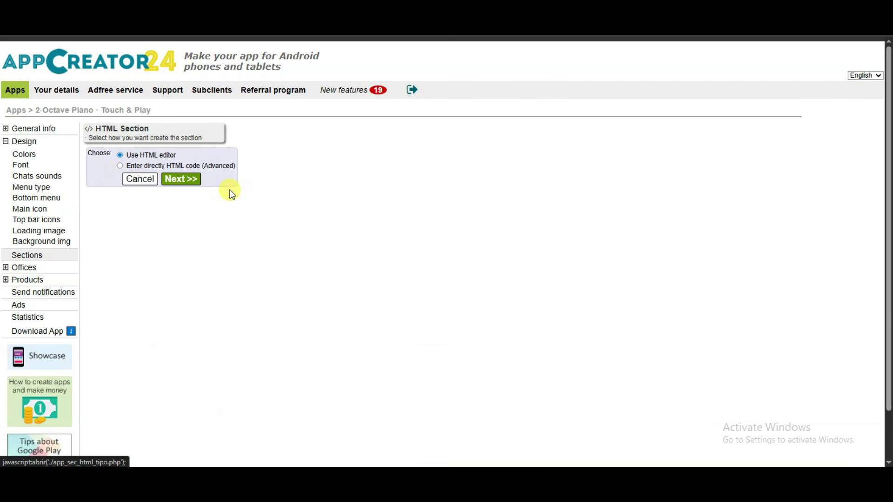
pyautogui.click(181, 180)
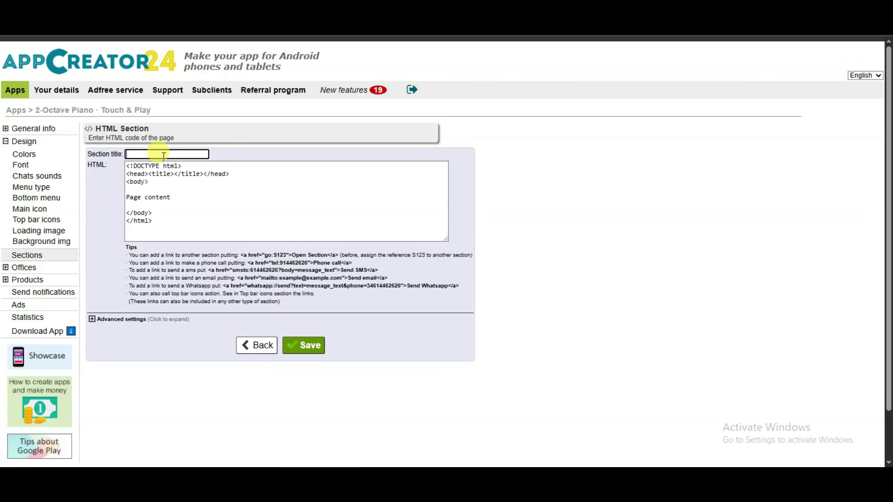
# Title the section "piano app" and clear the default HTML template from its code field
pyautogui.write('piano app')
pyautogui.click(179, 218)
pyautogui.write('a')
pyautogui.hotkey('ctrl', 'a')
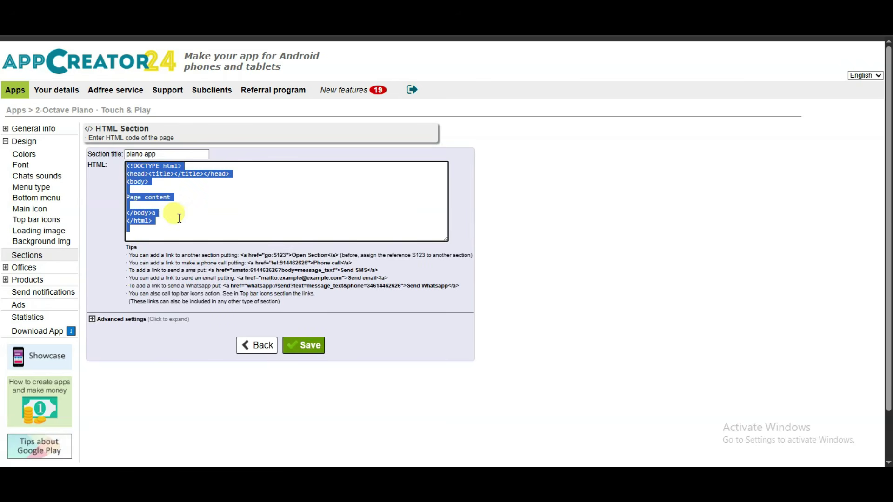
pyautogui.press('BackSpace')
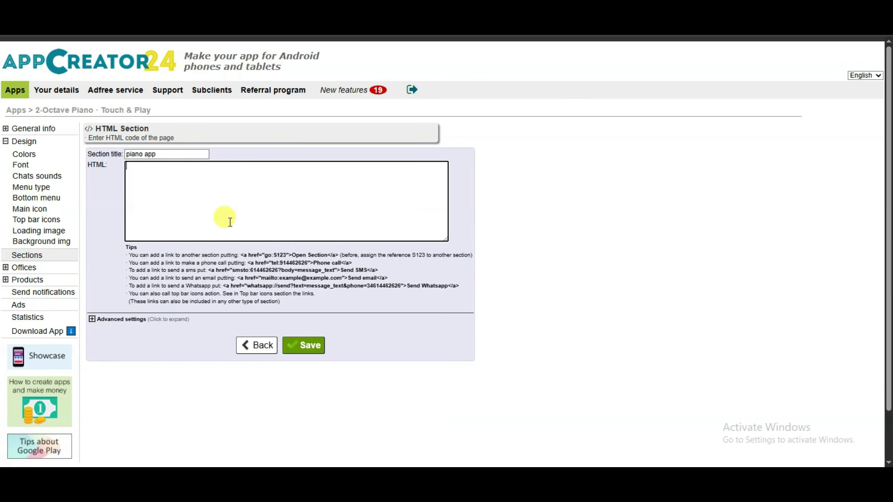
# Switch to the DeepSeek chat and test the two-octave piano preview by playing a run of its white and black keys
pyautogui.hotkey('alt', 'Tab')
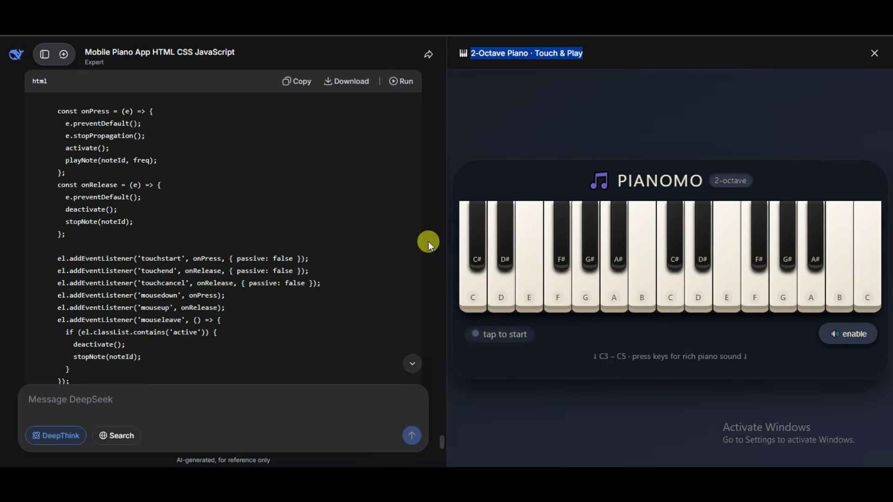
pyautogui.scroll(-10, 292, 237)
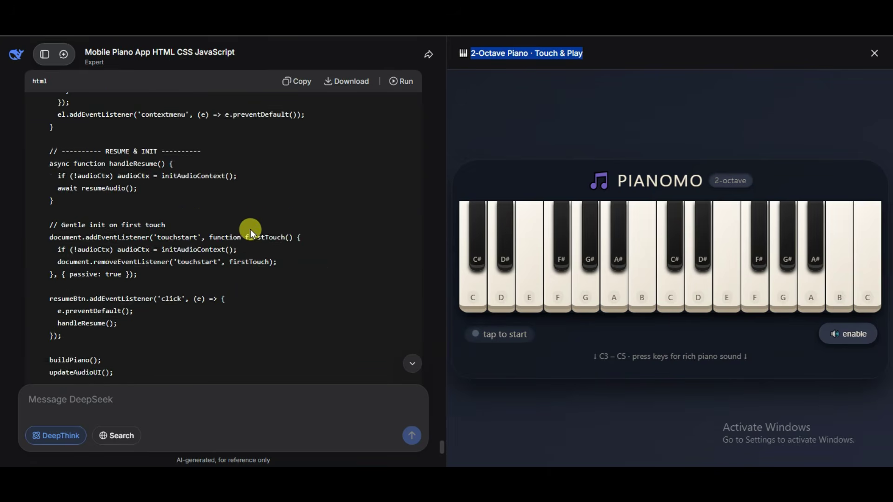
pyautogui.scroll(-3, 250, 227)
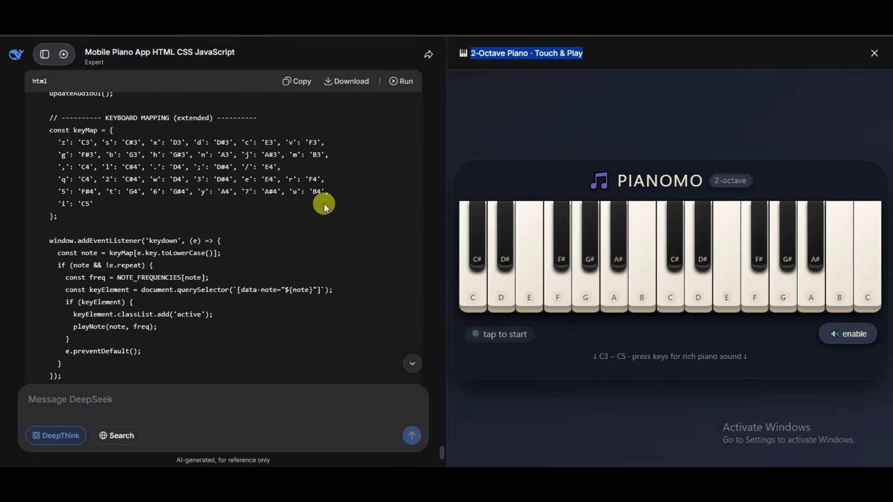
pyautogui.scroll(3, 324, 205)
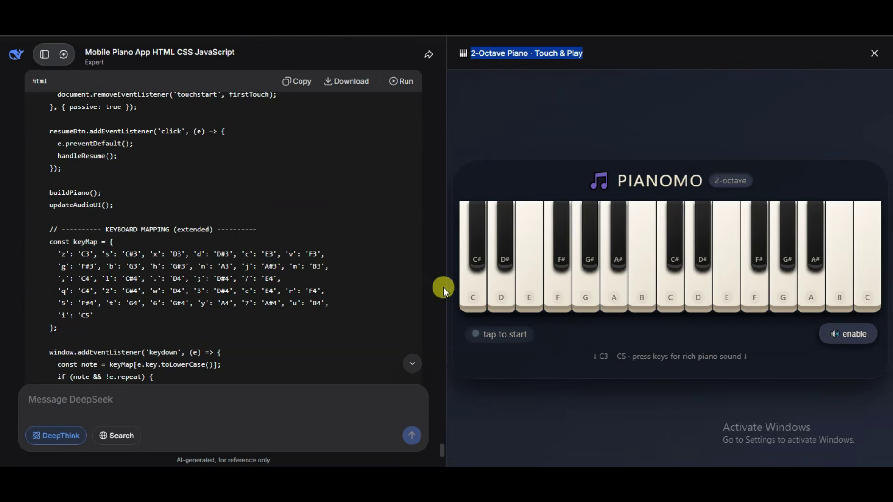
pyautogui.click(468, 296)
pyautogui.click(502, 295)
pyautogui.click(534, 289)
pyautogui.click(560, 293)
pyautogui.click(587, 298)
pyautogui.click(635, 299)
pyautogui.click(665, 299)
pyautogui.click(698, 300)
pyautogui.click(727, 301)
pyautogui.click(710, 256)
pyautogui.click(681, 257)
pyautogui.click(624, 260)
pyautogui.click(593, 264)
pyautogui.click(464, 255)
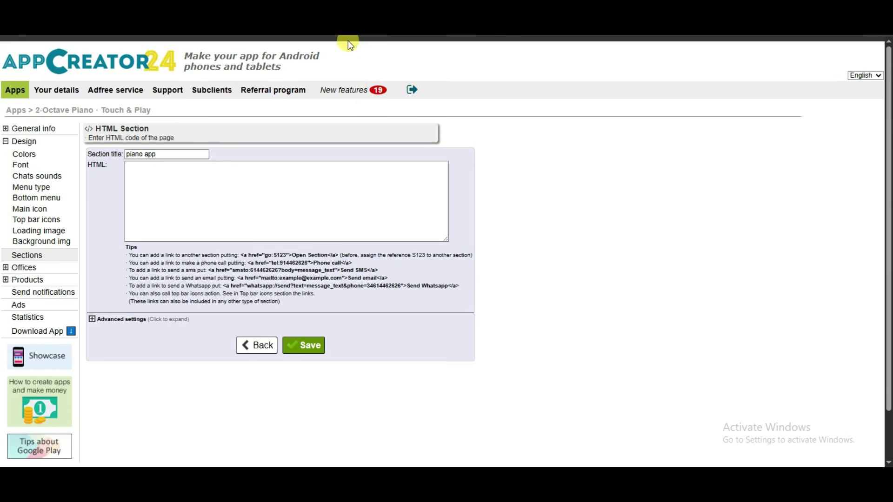
# Switch back to AppCreator24, paste the piano code into the section's HTML field and save the section
pyautogui.click(391, 210)
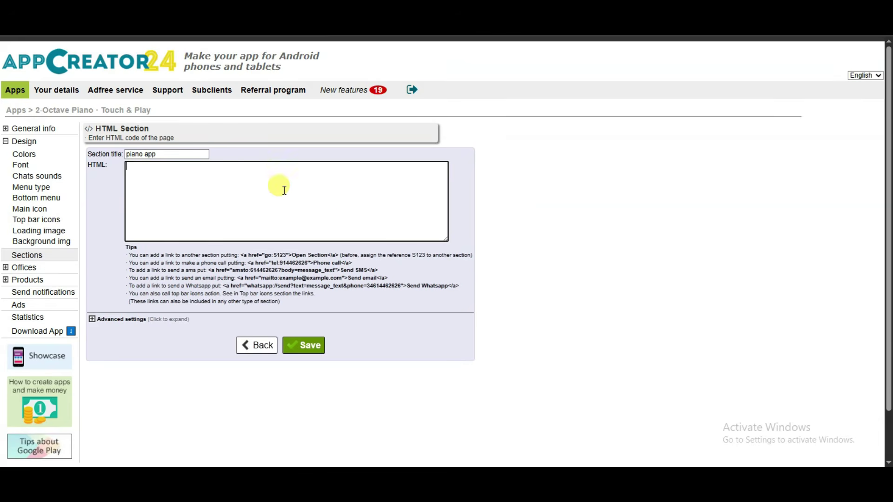
pyautogui.rightClick(162, 182)
pyautogui.click(180, 314)
pyautogui.click(304, 345)
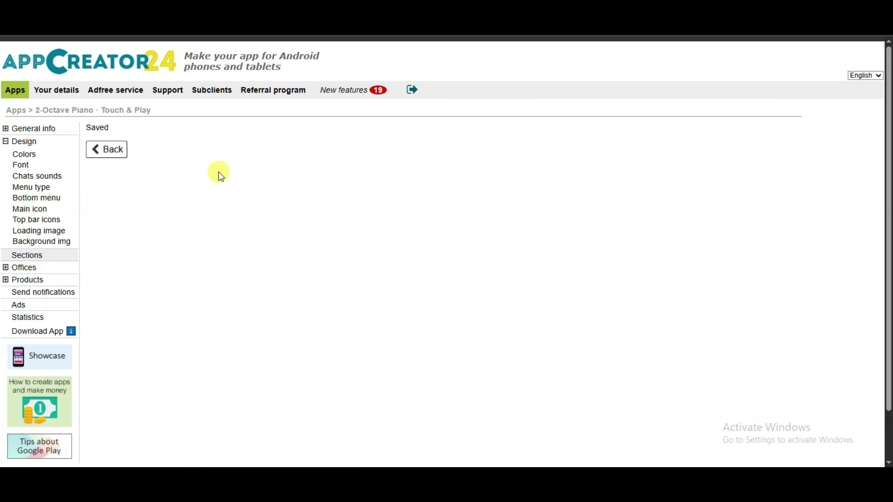
# Open the app's ads settings and examine the ad network ID fields for banner, interstitial and rewarded video ads
pyautogui.click(31, 309)
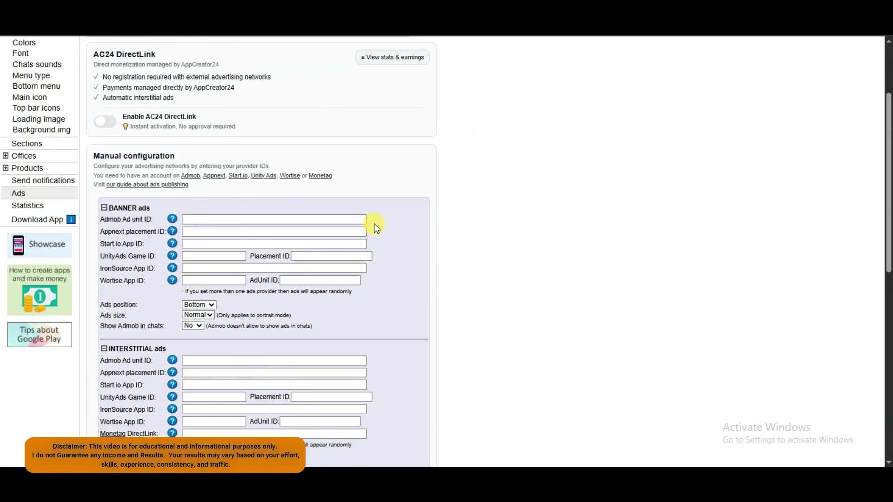
pyautogui.scroll(-1, 374, 224)
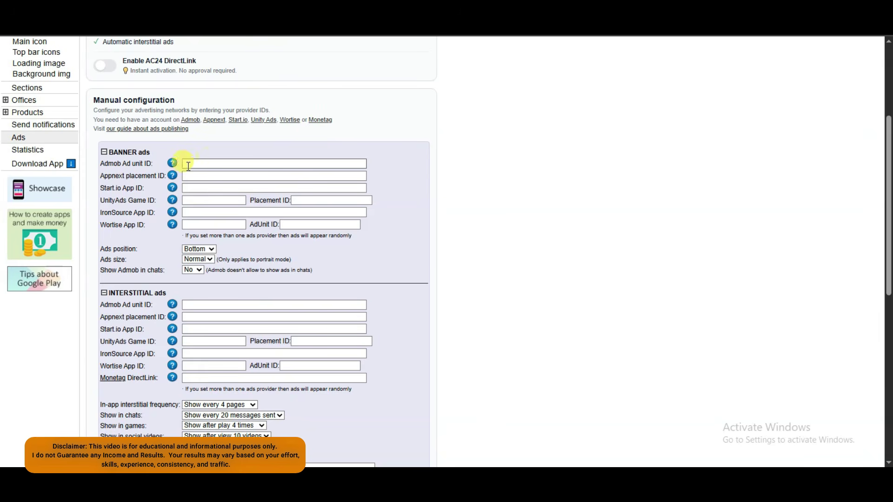
pyautogui.click(212, 161)
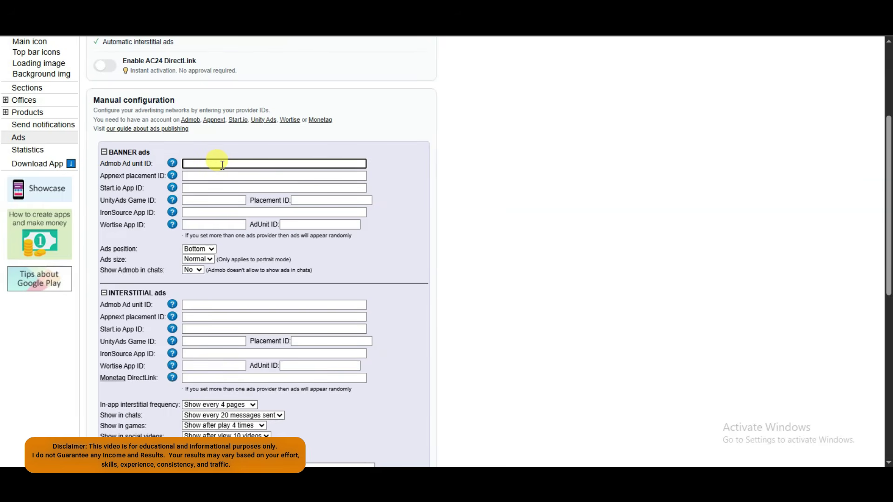
pyautogui.scroll(-2, 222, 165)
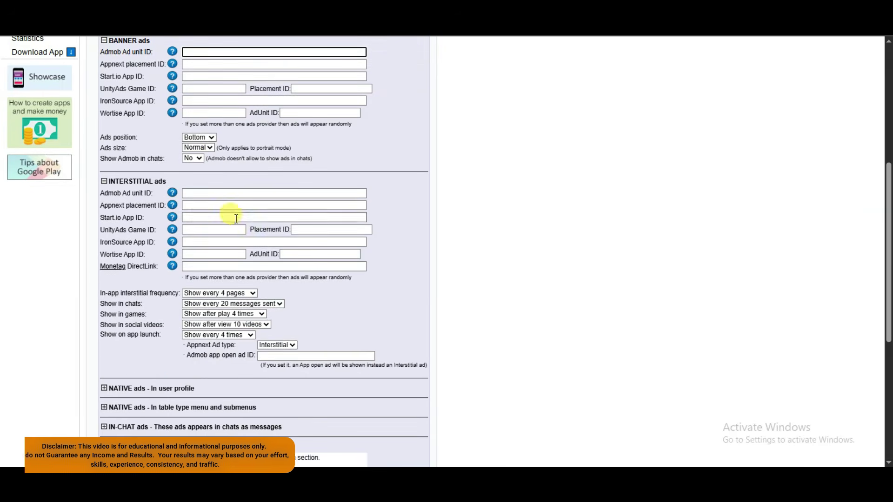
pyautogui.click(212, 194)
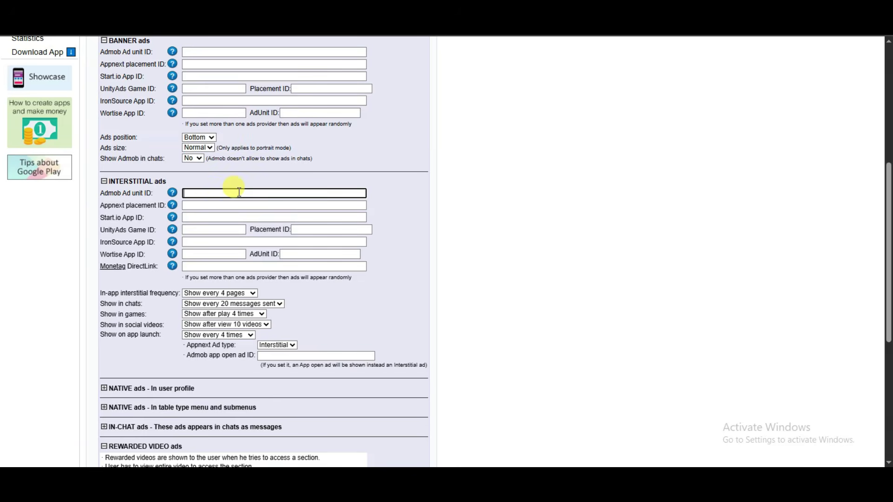
pyautogui.scroll(-6, 238, 192)
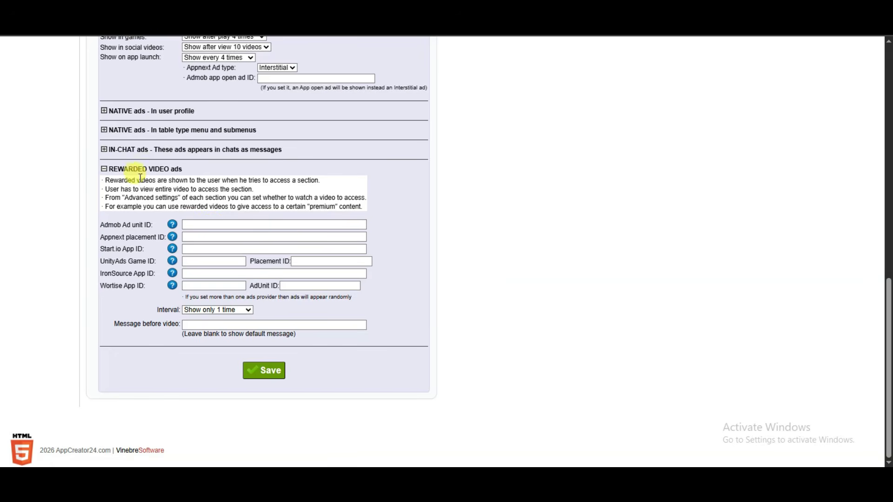
pyautogui.moveTo(144, 174); pyautogui.dragTo(174, 171)
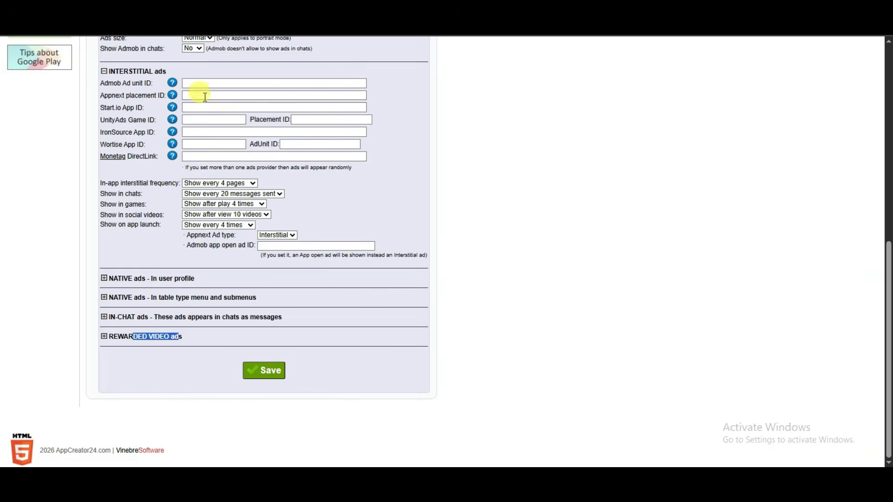
pyautogui.click(200, 84)
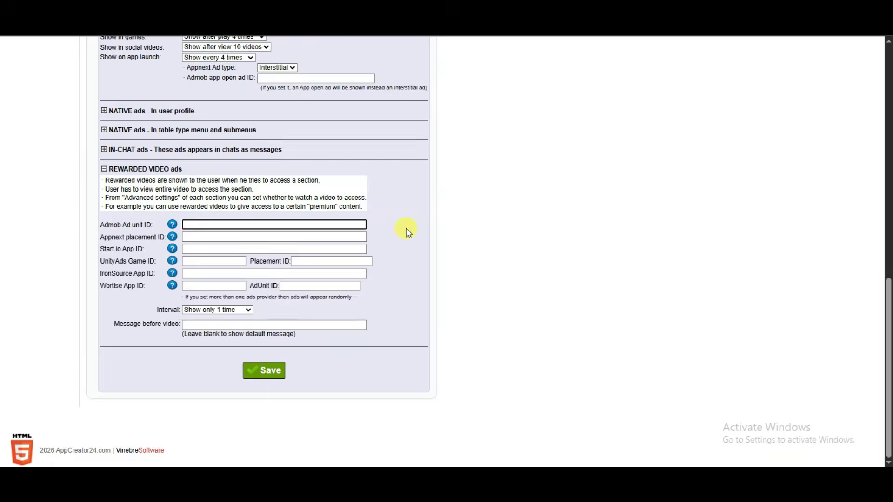
pyautogui.scroll(8, 407, 228)
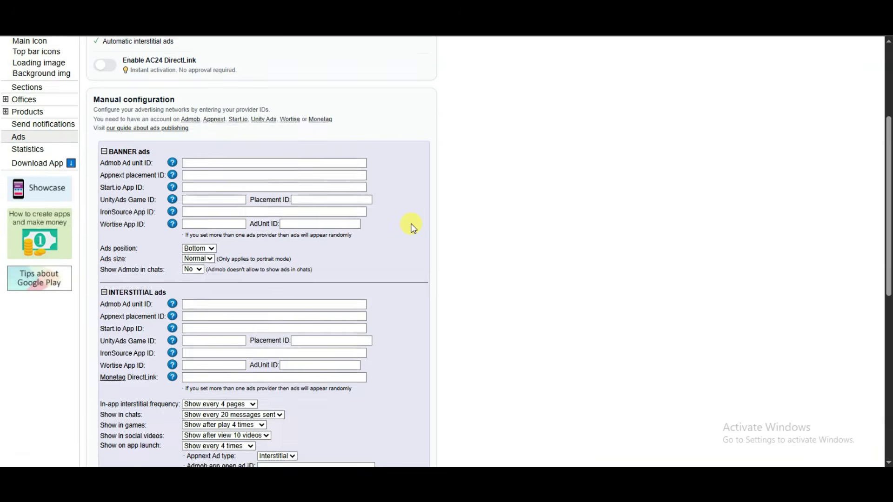
pyautogui.scroll(3, 412, 228)
pyautogui.scroll(-3, 354, 205)
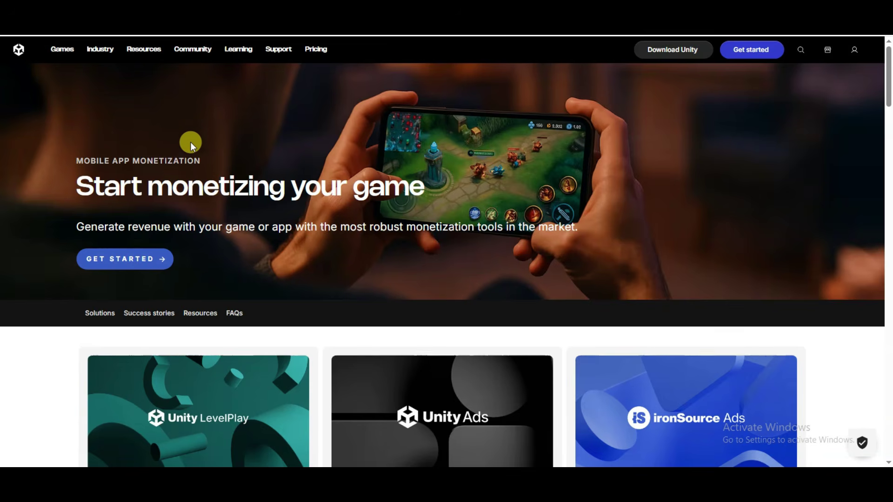
# Switch to Unity's mobile app monetization page and open the form for creating an account with an email address
pyautogui.click(139, 263)
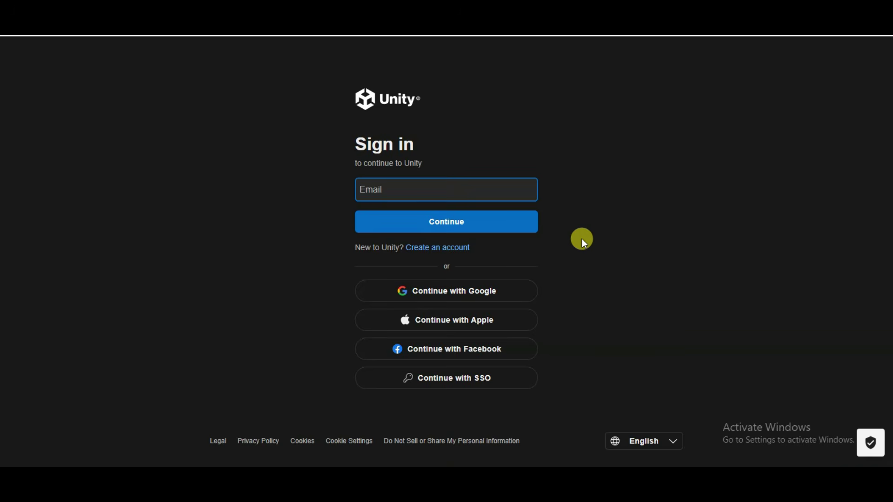
pyautogui.click(451, 251)
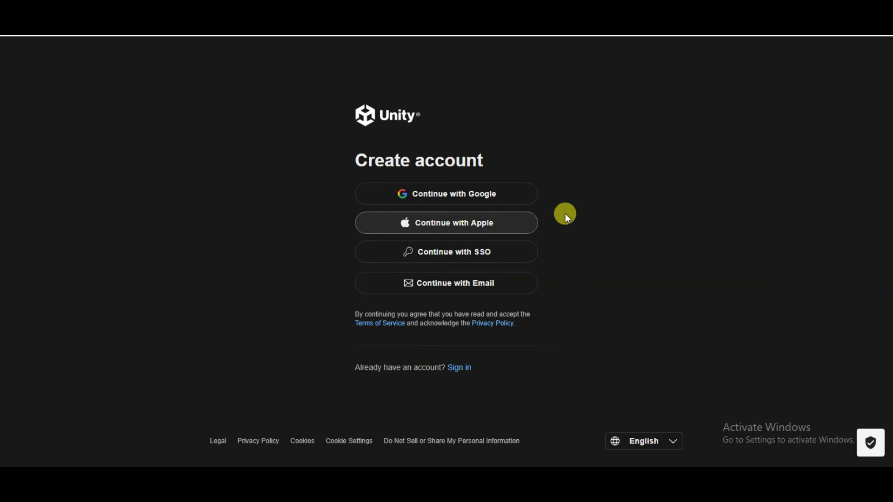
pyautogui.click(463, 292)
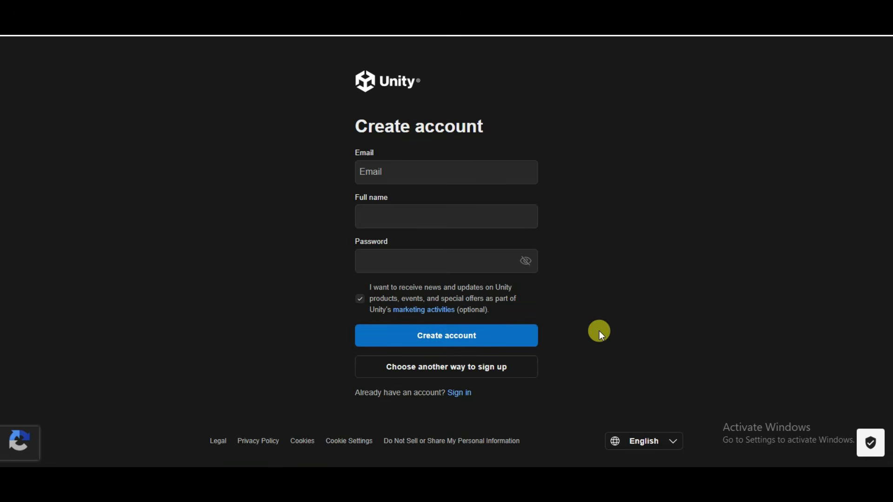
pyautogui.click(494, 220)
pyautogui.click(455, 224)
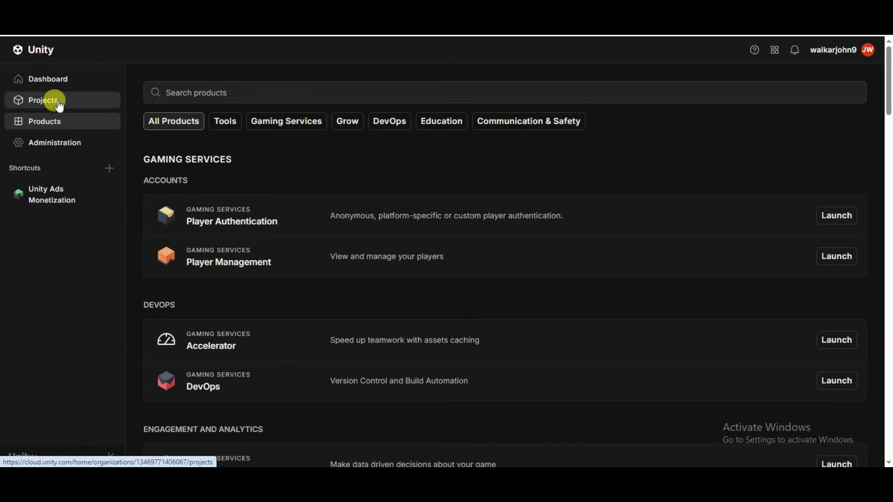
# Create a new Unity project named "piano app" that is not primarily targeted to children
pyautogui.click(60, 107)
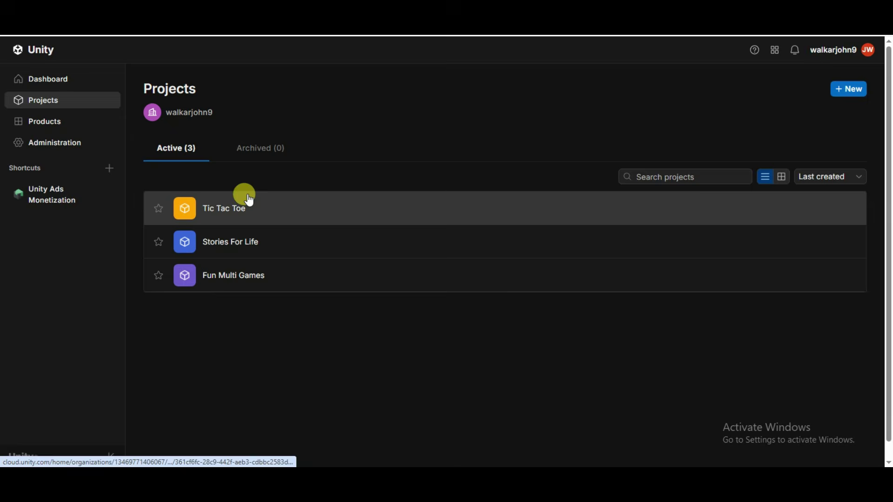
pyautogui.click(850, 89)
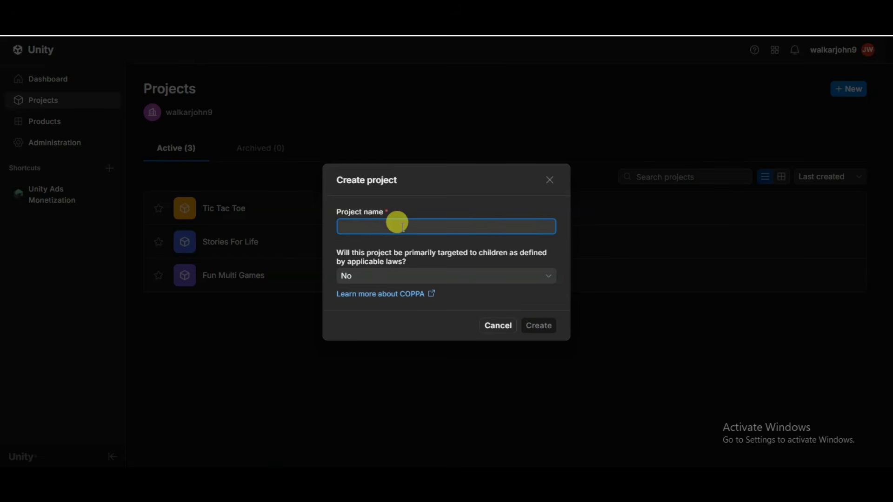
pyautogui.write('pia')
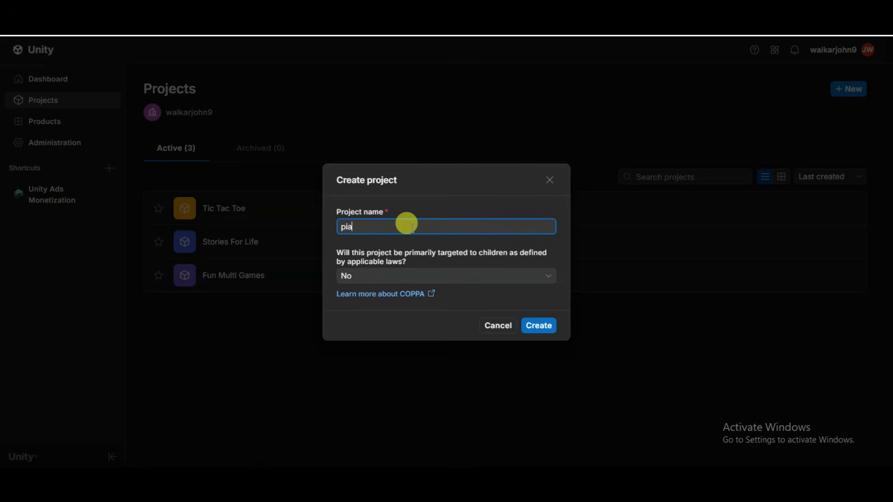
pyautogui.write('no aop')
pyautogui.press('BackSpace')
pyautogui.press('BackSpace')
pyautogui.write('pp')
pyautogui.click(540, 326)
# Launch Unity Ads Monetization for the piano app project and start enabling ads for it
pyautogui.scroll(-3, 457, 228)
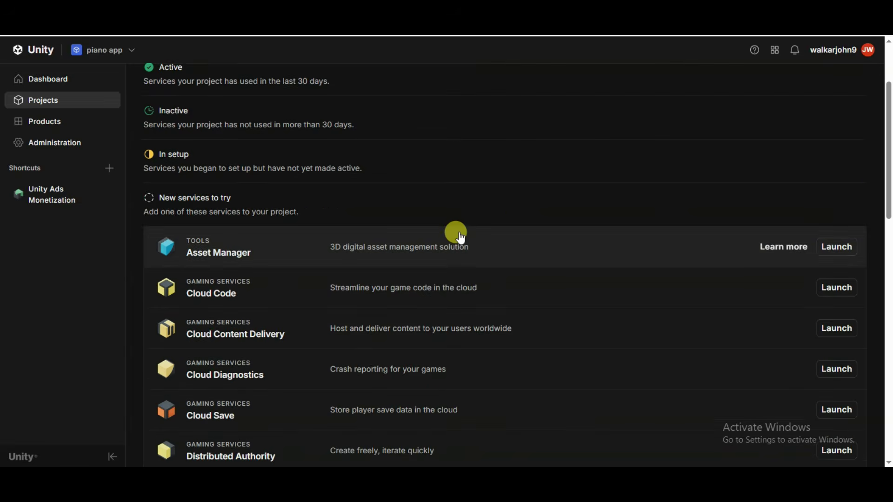
pyautogui.scroll(-10, 460, 238)
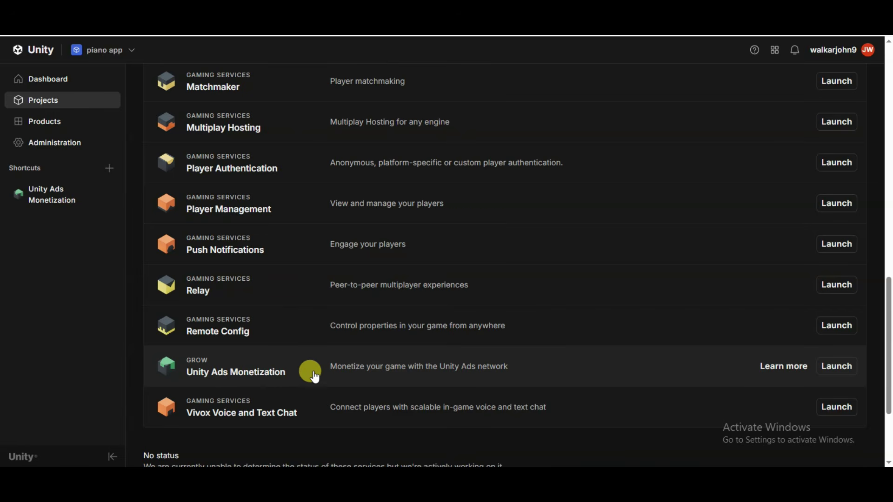
pyautogui.click(842, 370)
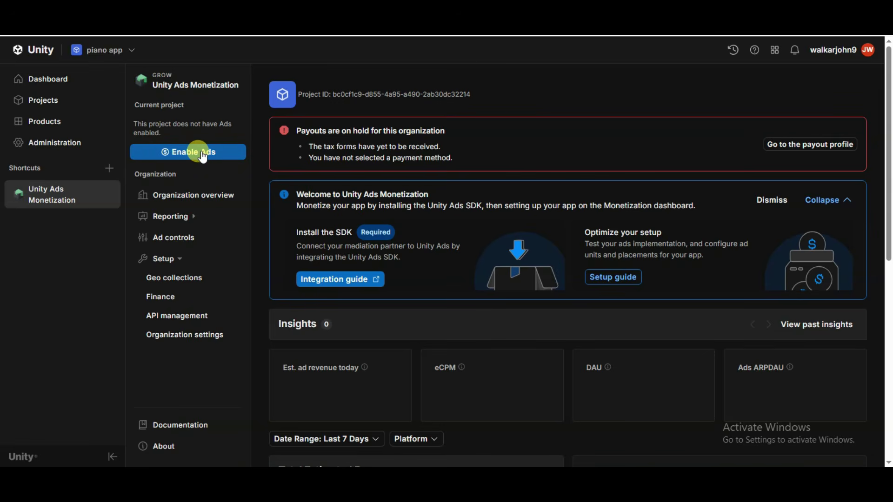
pyautogui.click(201, 152)
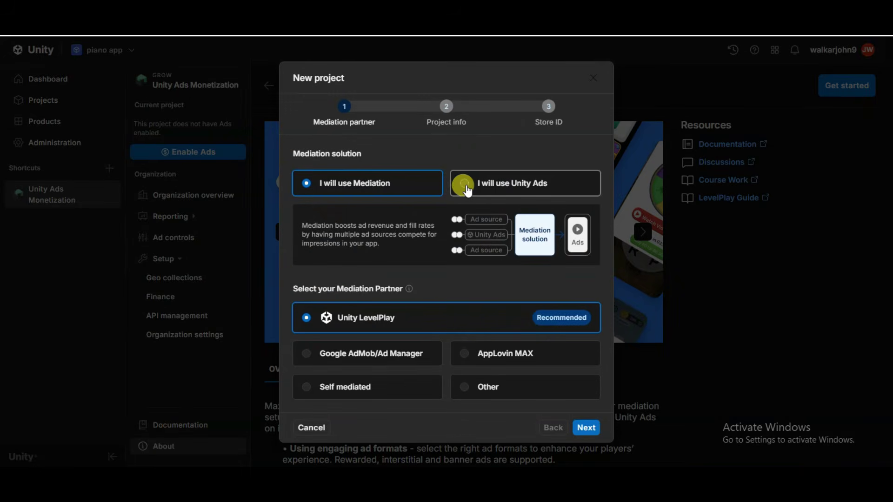
# Set up the project's ads with Unity Ads as the solution and fresh ad settings, add the project and finish
pyautogui.click(467, 188)
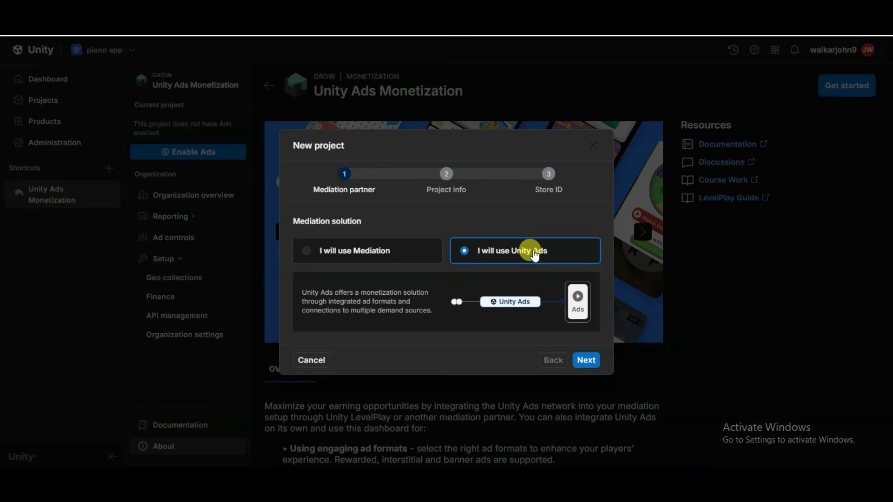
pyautogui.click(587, 361)
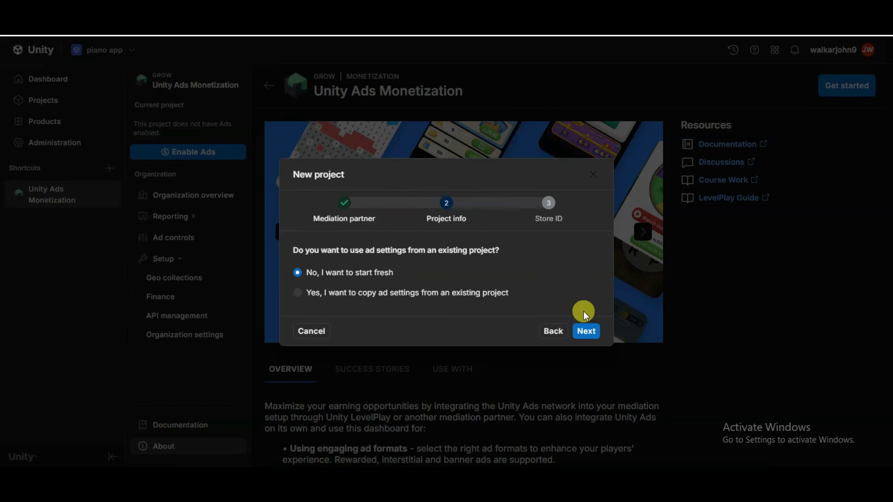
pyautogui.click(587, 332)
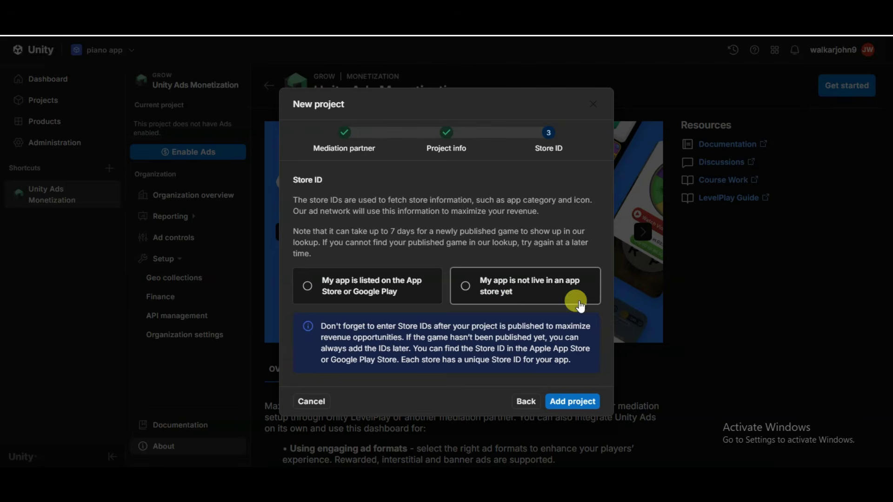
pyautogui.click(572, 403)
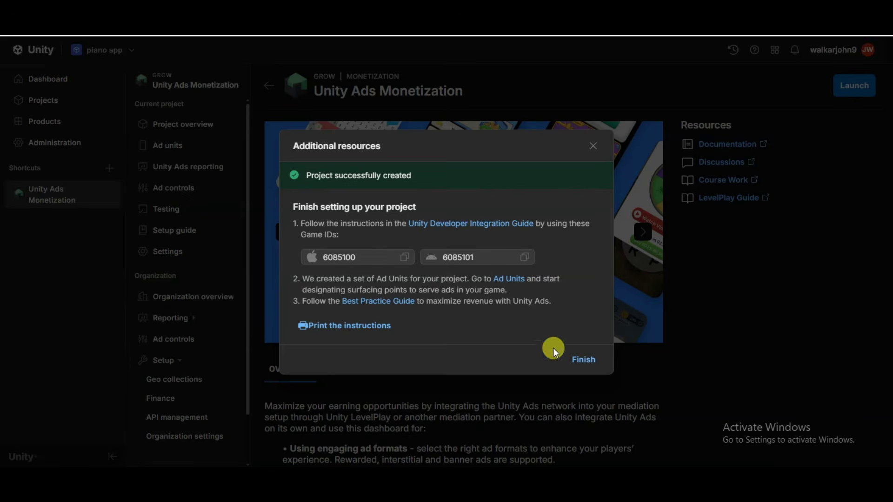
pyautogui.click(583, 360)
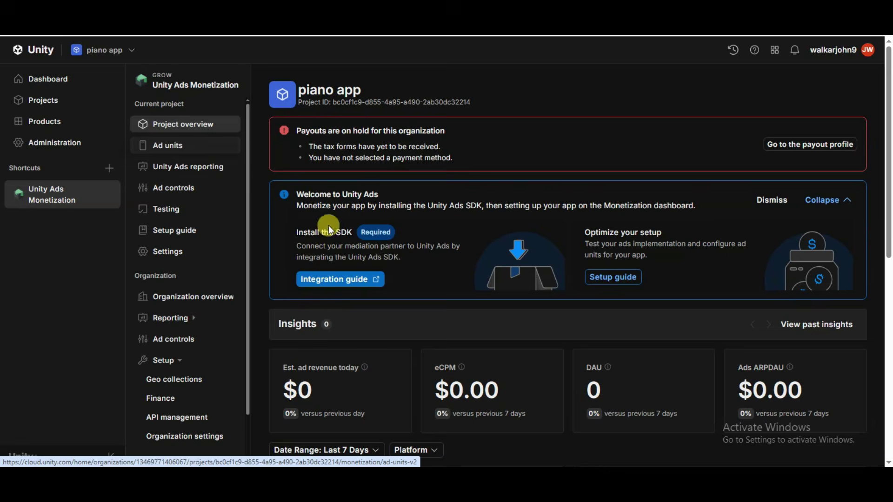
pyautogui.scroll(-3, 571, 277)
pyautogui.scroll(-2, 567, 299)
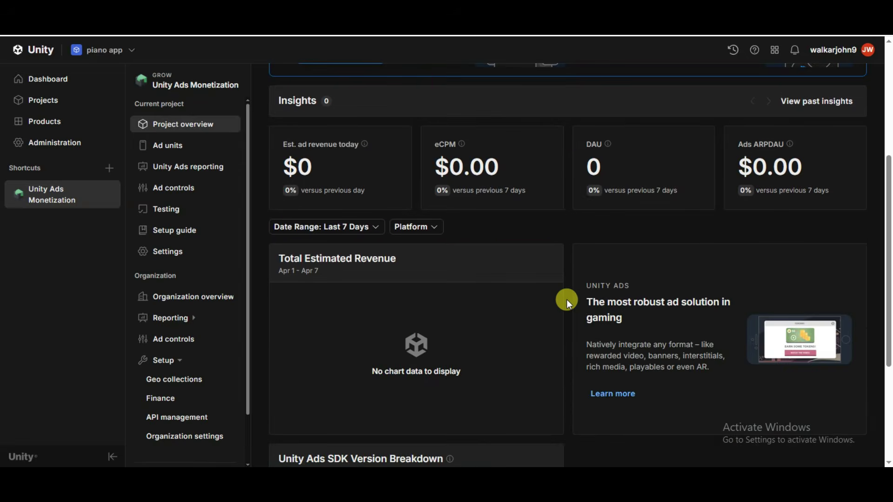
pyautogui.scroll(5, 566, 298)
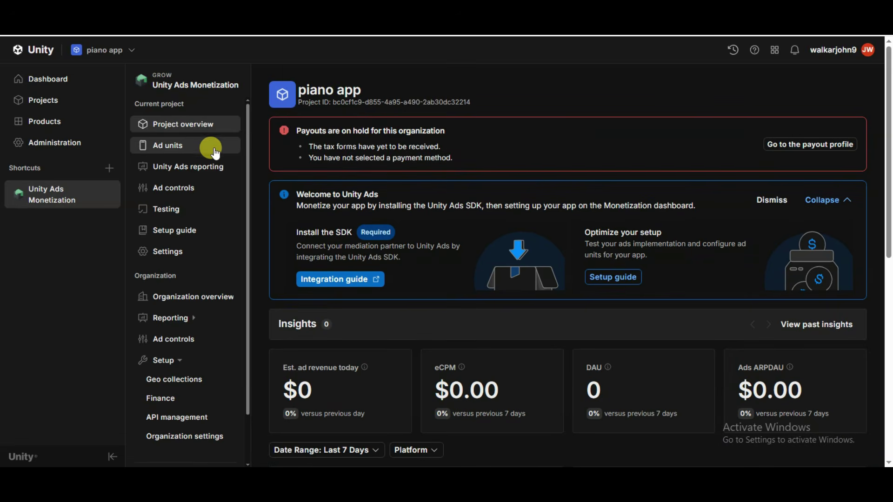
# Open the piano app's ad units in Unity and enter the Android Game ID 6085101 for AppCreator24's banner ads
pyautogui.click(200, 146)
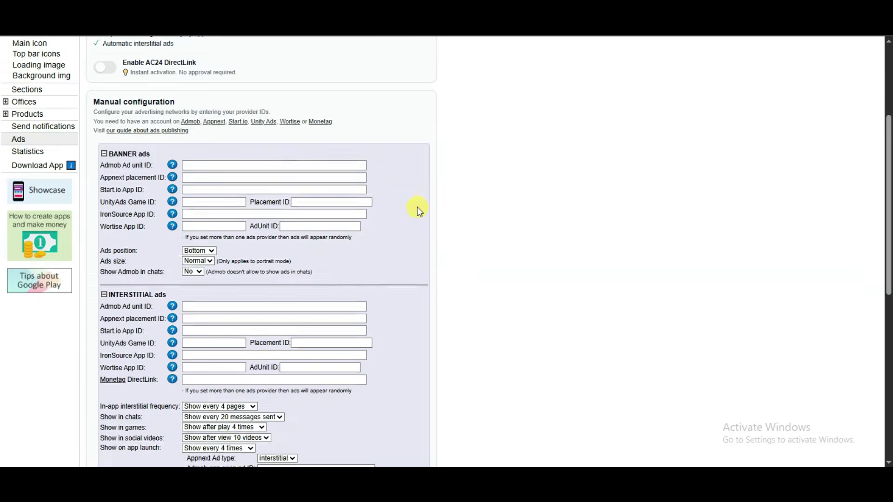
pyautogui.scroll(3, 415, 207)
pyautogui.scroll(-3, 443, 210)
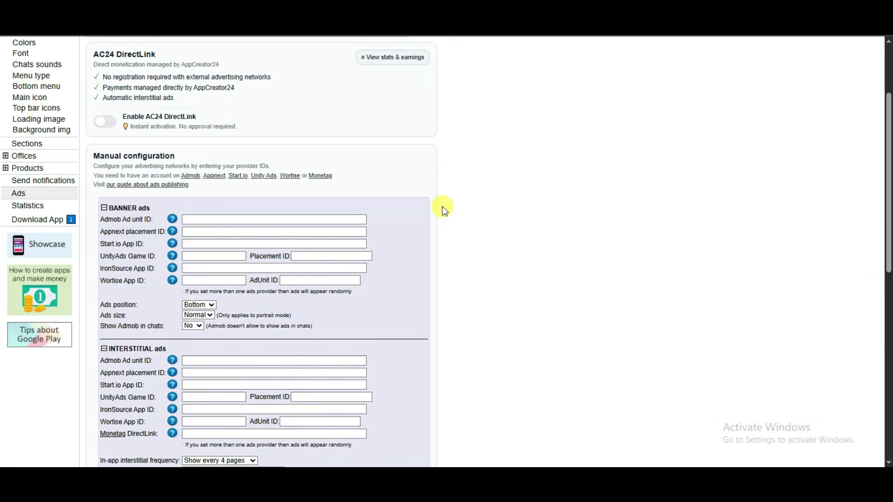
pyautogui.rightClick(208, 201)
pyautogui.click(231, 337)
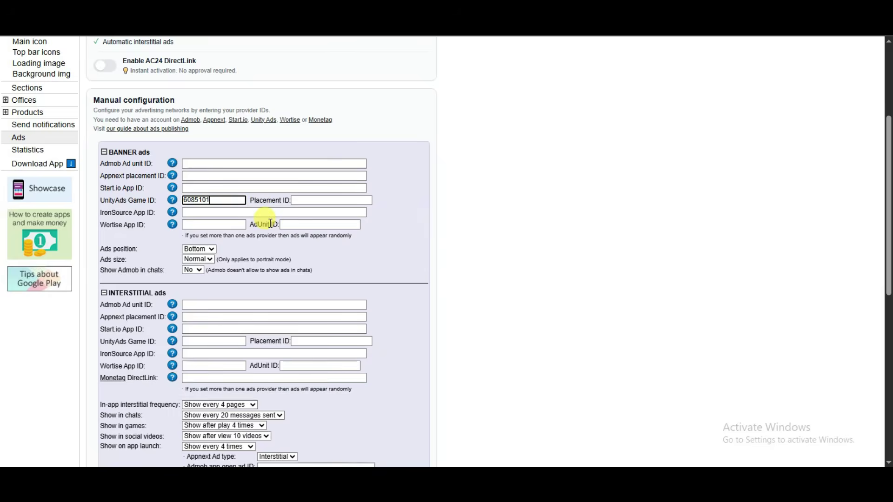
# Enter 6085101 as the UnityAds Game ID for both the interstitial ads and the rewarded video ads
pyautogui.scroll(-2, 261, 223)
pyautogui.rightClick(203, 231)
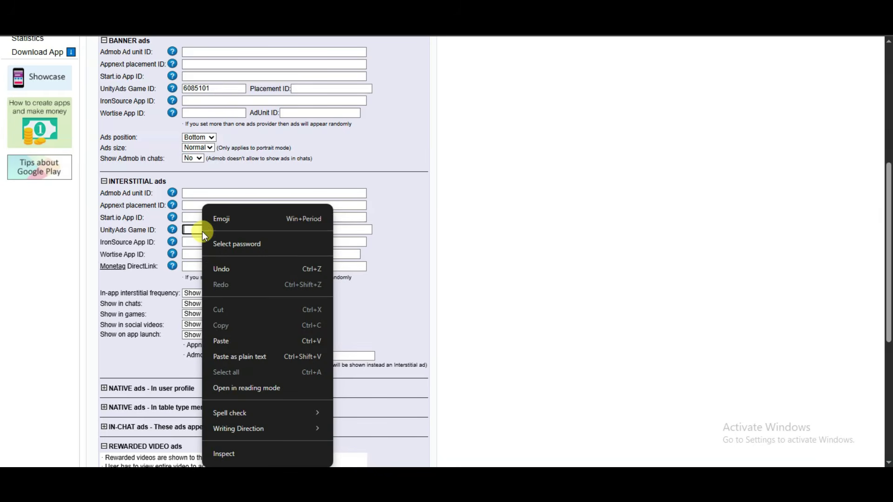
pyautogui.click(222, 336)
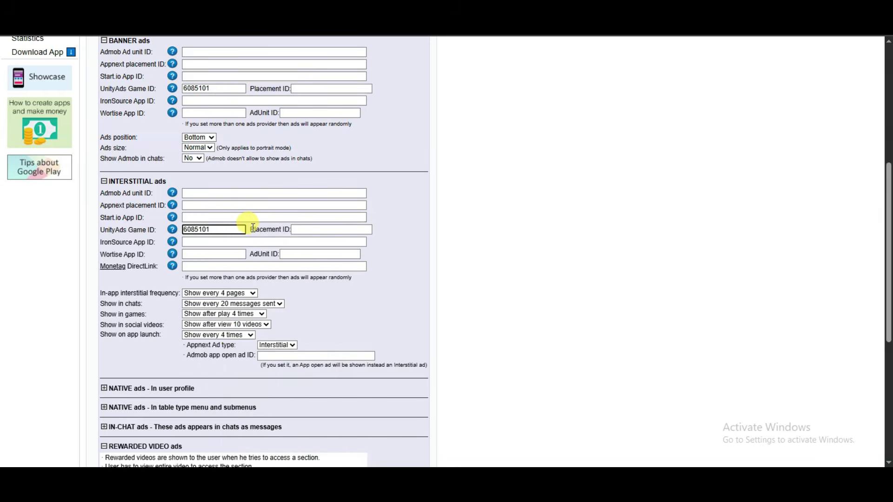
pyautogui.scroll(-5, 244, 225)
pyautogui.click(216, 262)
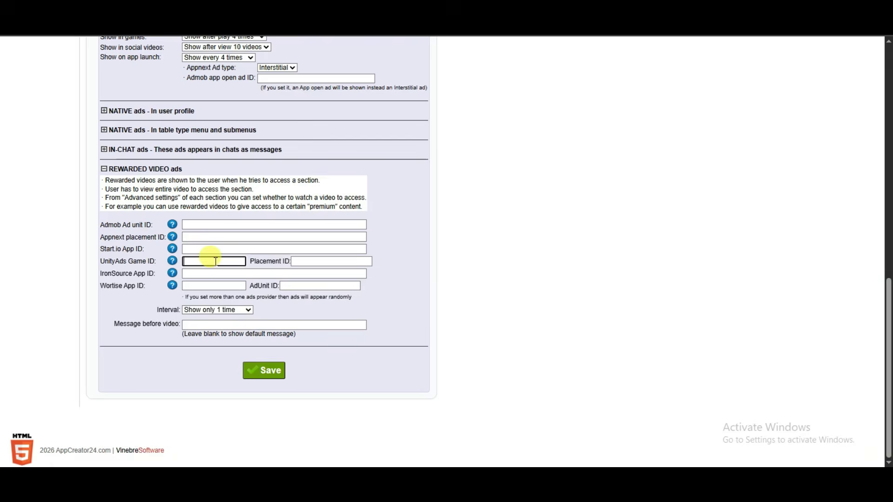
pyautogui.rightClick(214, 262)
pyautogui.click(259, 138)
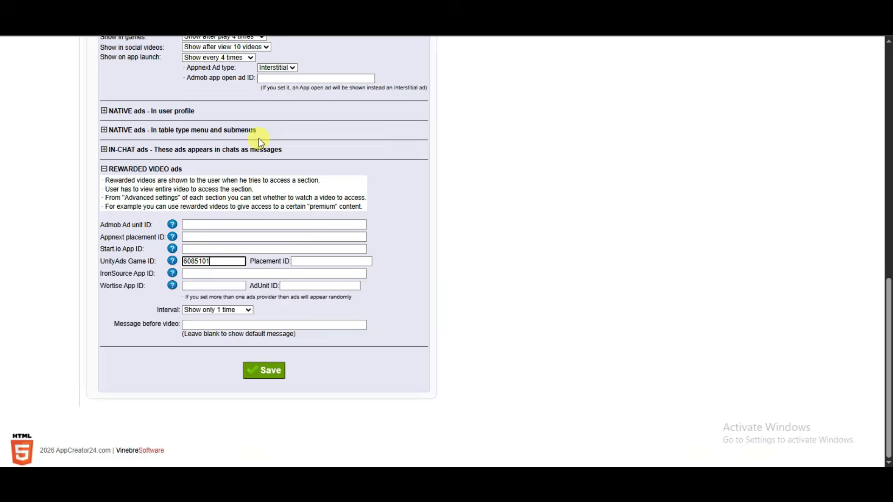
# Copy the Android banner ad unit's ID from Unity and set the banner ads' Unity Placement ID to Banner_Android in AppCreator24
pyautogui.scroll(10, 317, 246)
pyautogui.click(314, 313)
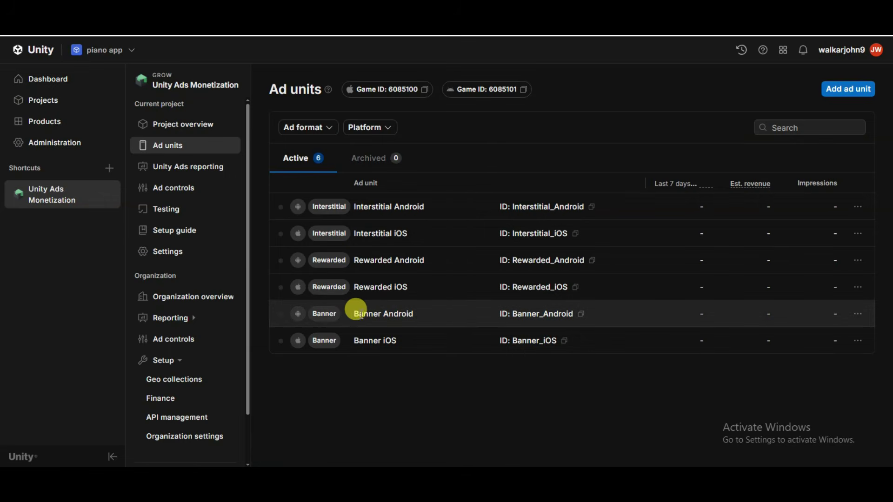
pyautogui.moveTo(355, 314); pyautogui.dragTo(408, 314)
pyautogui.click(416, 319)
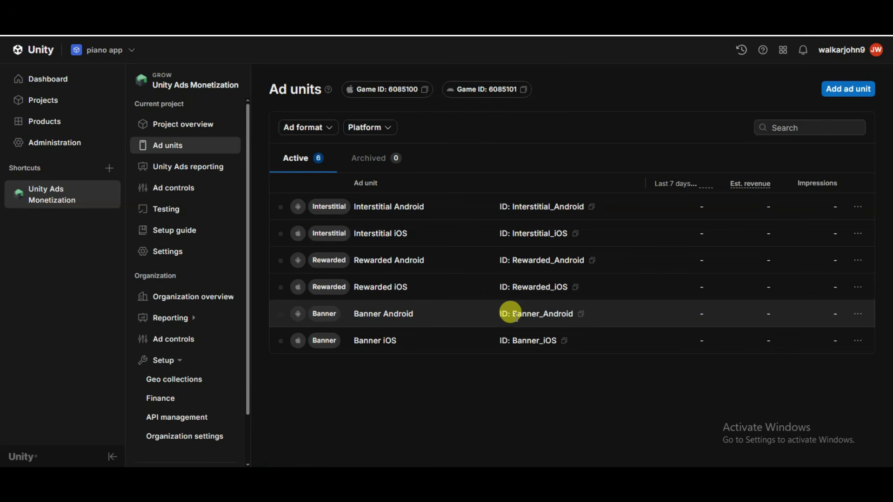
pyautogui.click(581, 317)
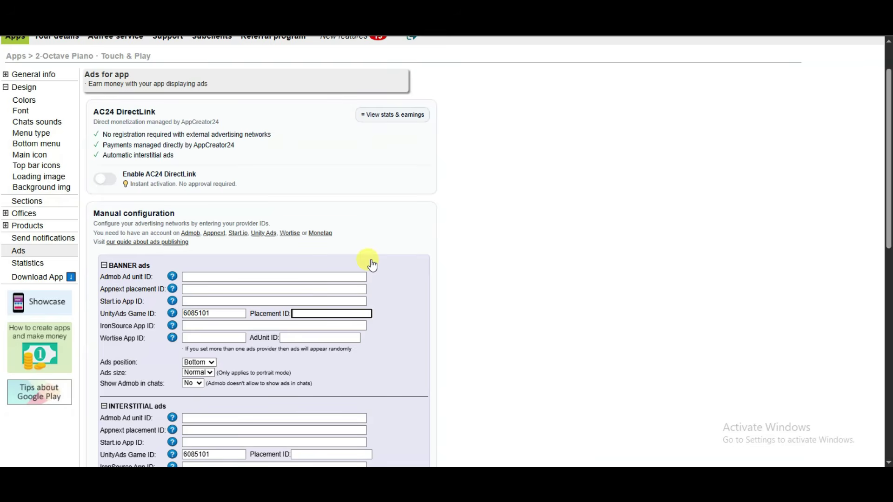
pyautogui.rightClick(323, 314)
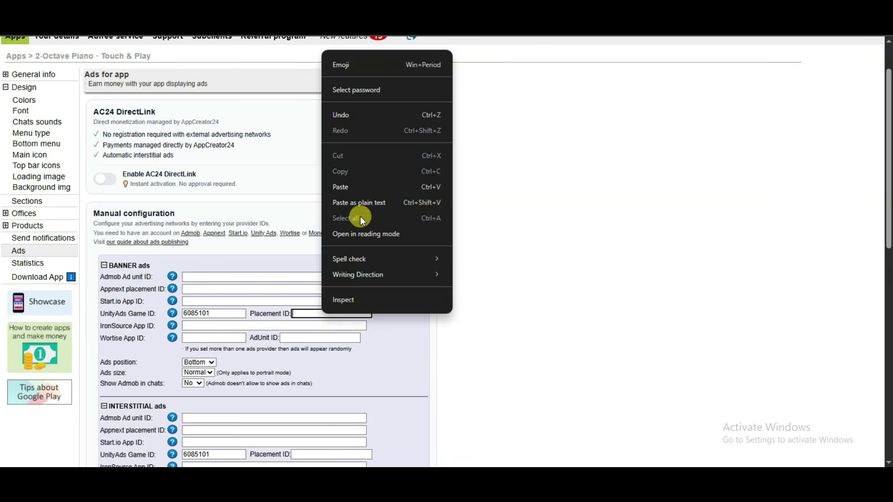
pyautogui.click(354, 189)
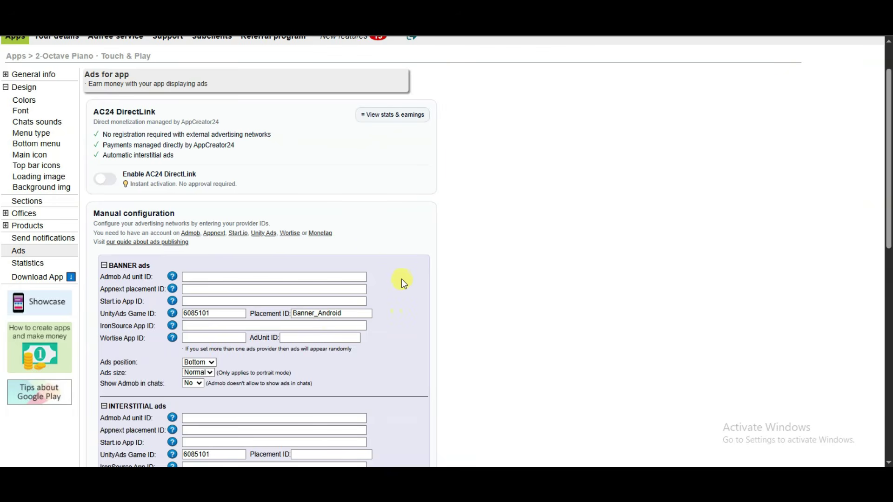
# Copy the Android interstitial ad unit's ID from Unity and set the interstitial ads' Unity Placement ID to Interstitial_Android in AppCreator24
pyautogui.scroll(-3, 401, 278)
pyautogui.click(310, 287)
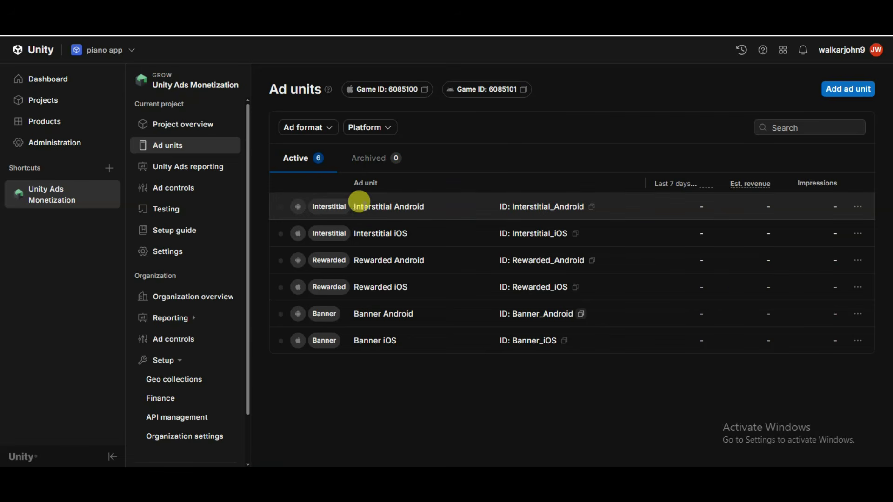
pyautogui.moveTo(350, 200); pyautogui.dragTo(424, 205)
pyautogui.click(595, 208)
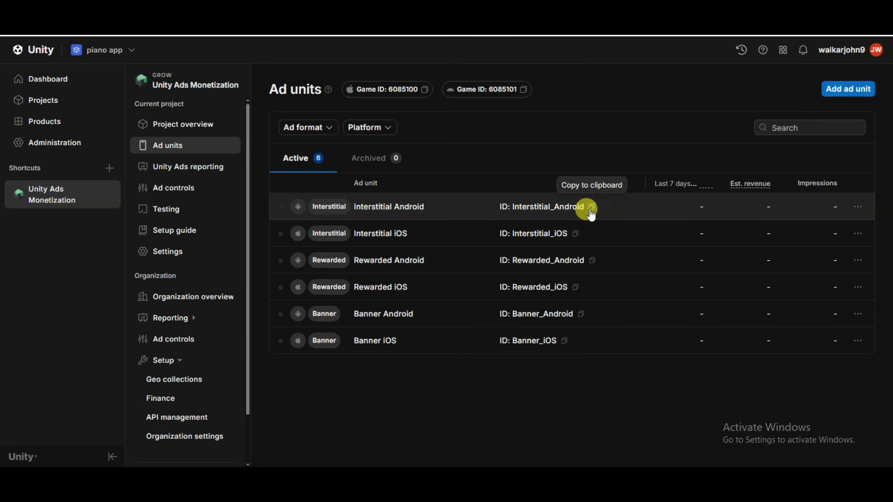
pyautogui.click(590, 209)
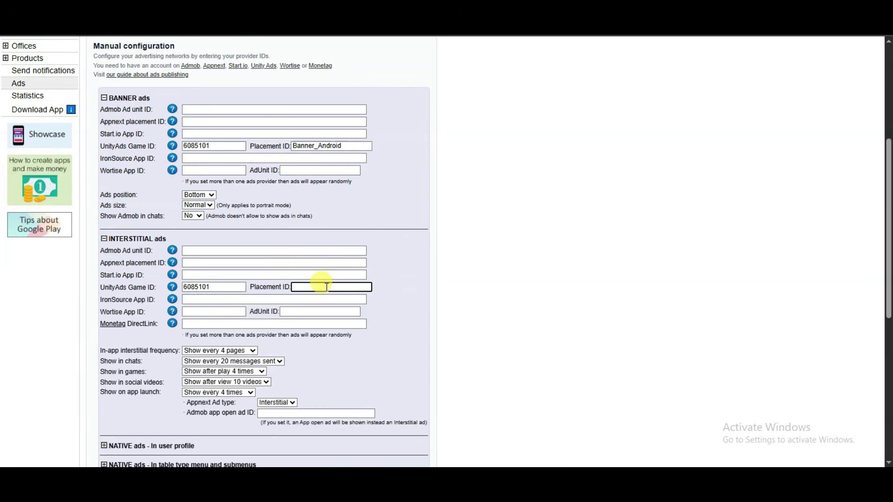
pyautogui.rightClick(325, 286)
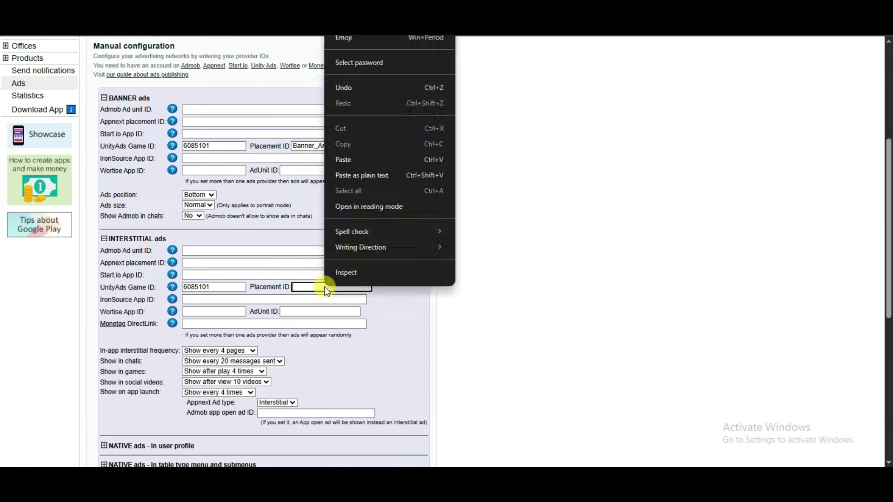
pyautogui.click(379, 161)
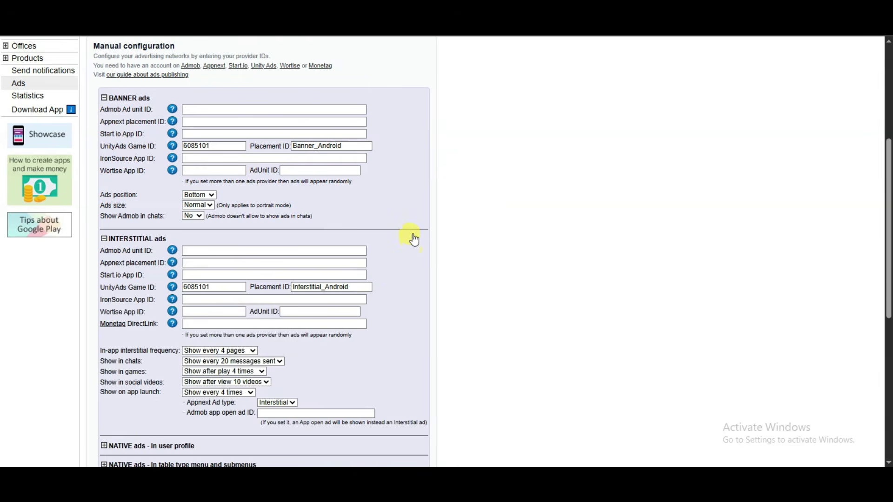
# Set the rewarded video ads' Unity Placement ID to the Android rewarded ad unit's ID and save the ads configuration
pyautogui.scroll(-7, 413, 236)
pyautogui.click(322, 261)
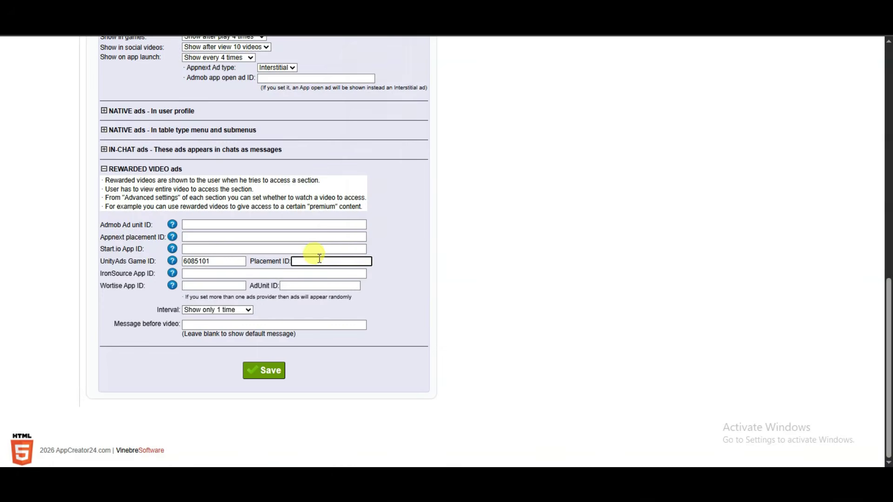
pyautogui.rightClick(318, 258)
pyautogui.click(342, 124)
pyautogui.click(260, 370)
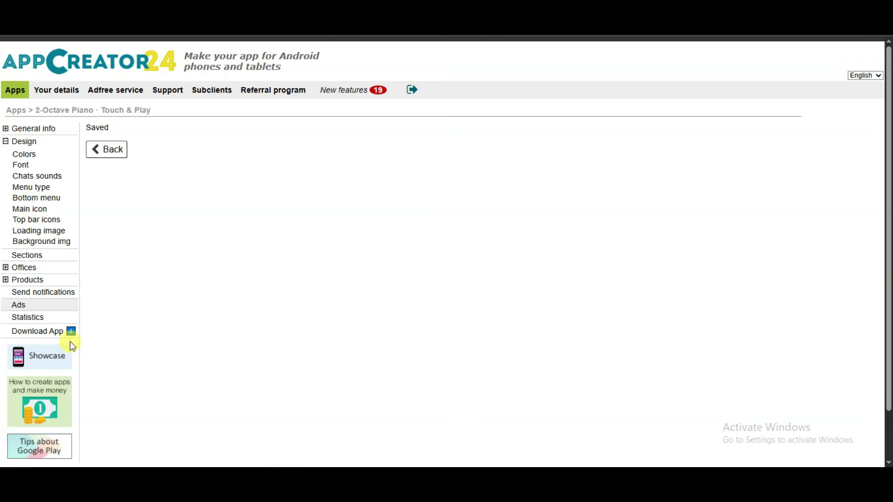
# Open the piano app's download page and look over its APK, .aab and QR code options
pyautogui.click(46, 332)
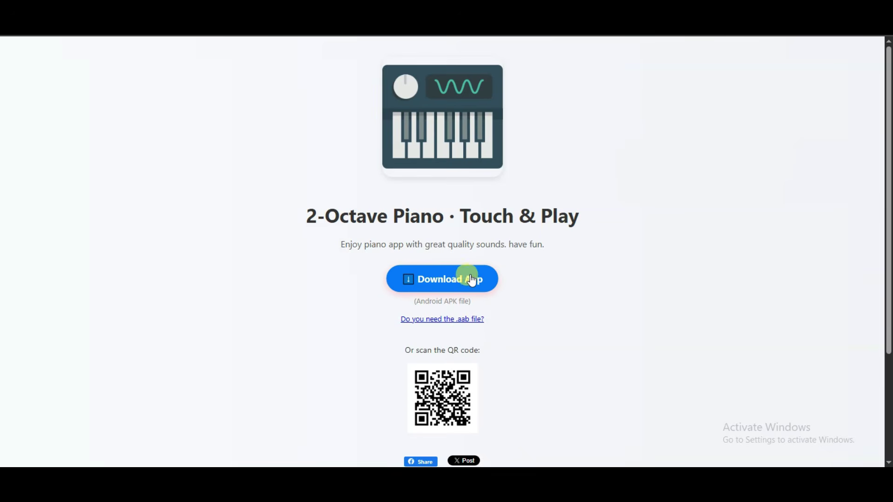
pyautogui.scroll(-2, 484, 297)
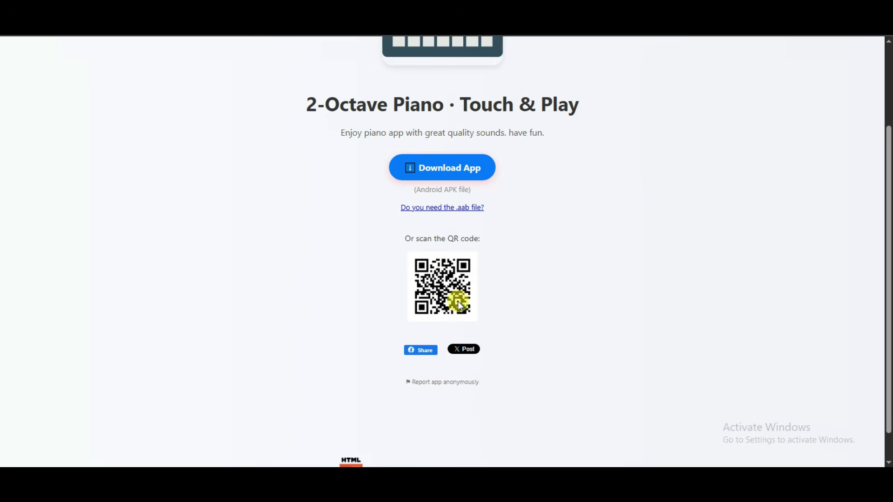
pyautogui.scroll(2, 512, 267)
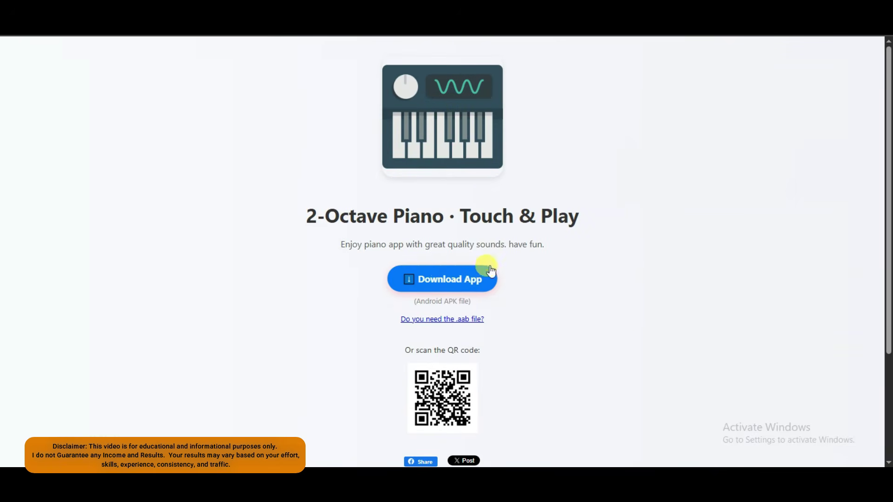
pyautogui.moveTo(342, 221); pyautogui.dragTo(574, 205)
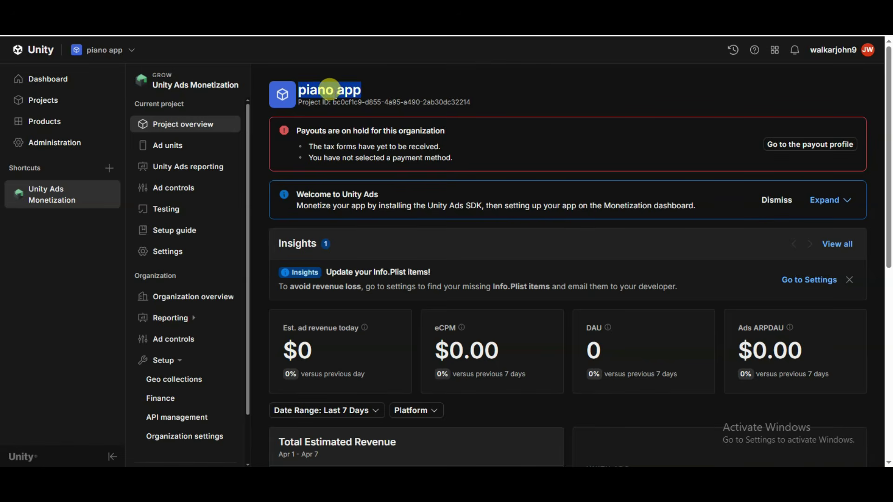
# Review the piano app's project overview, ad units and Unity Ads reporting in the Unity dashboard
pyautogui.scroll(-2, 275, 270)
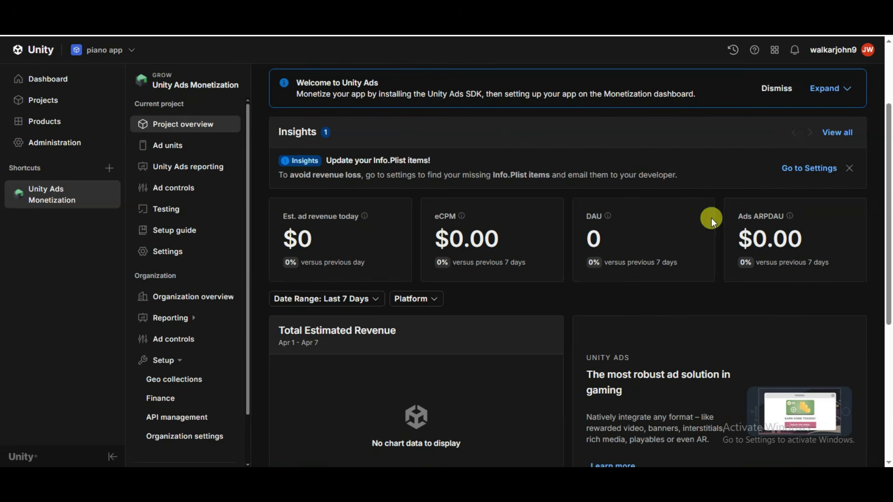
pyautogui.scroll(-3, 417, 260)
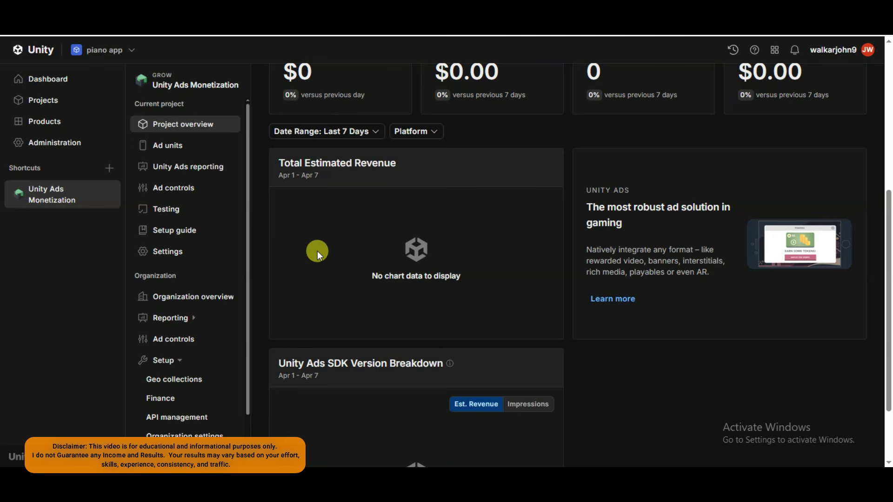
pyautogui.scroll(5, 390, 247)
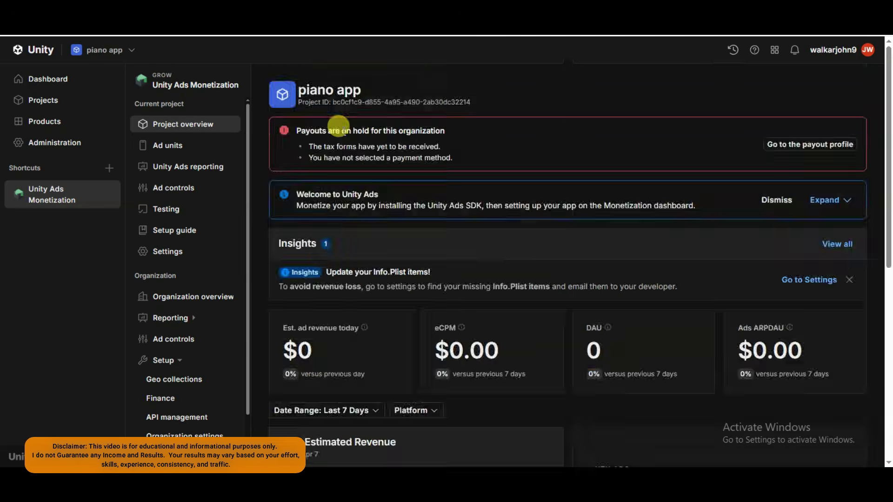
pyautogui.click(189, 147)
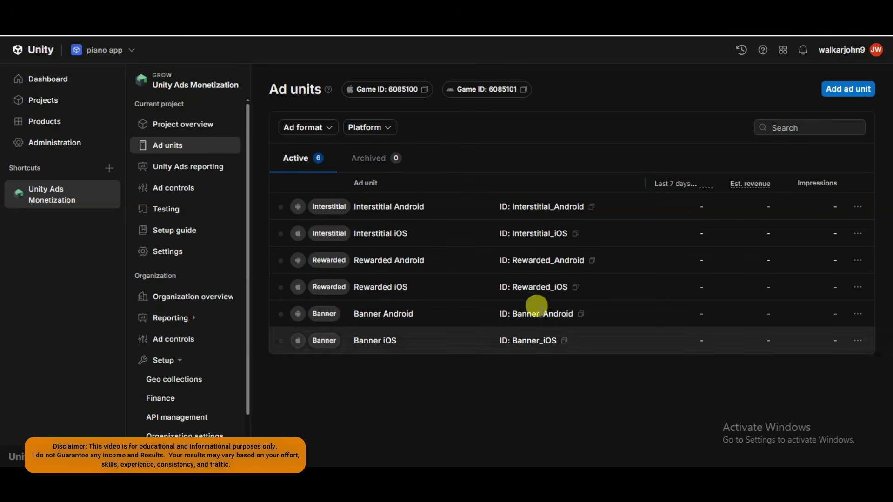
pyautogui.click(198, 174)
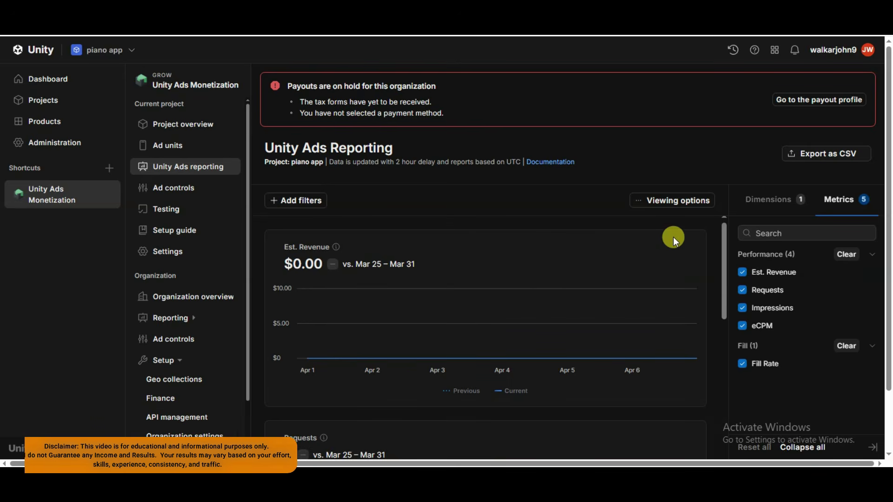
pyautogui.scroll(-5, 669, 371)
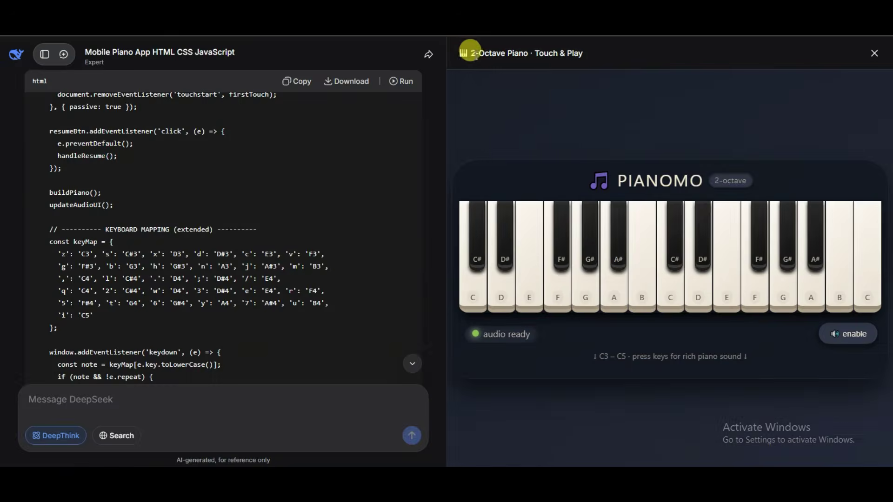
pyautogui.moveTo(469, 52); pyautogui.dragTo(577, 49)
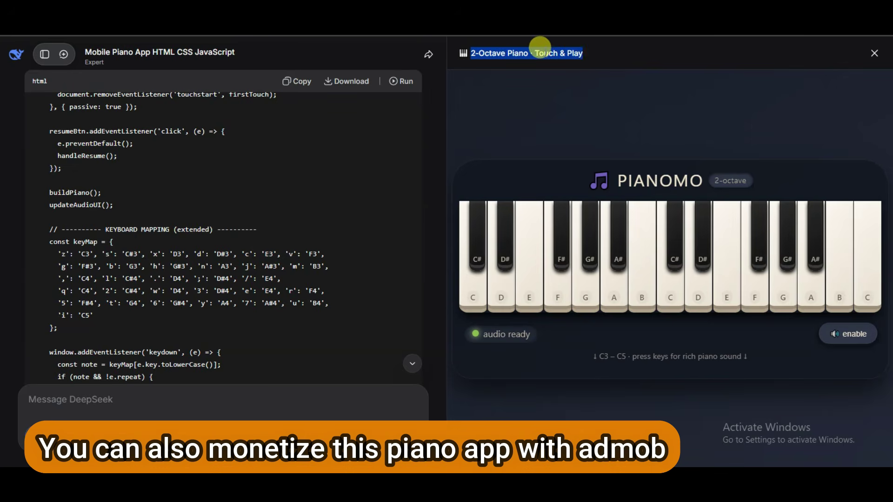
pyautogui.click(523, 61)
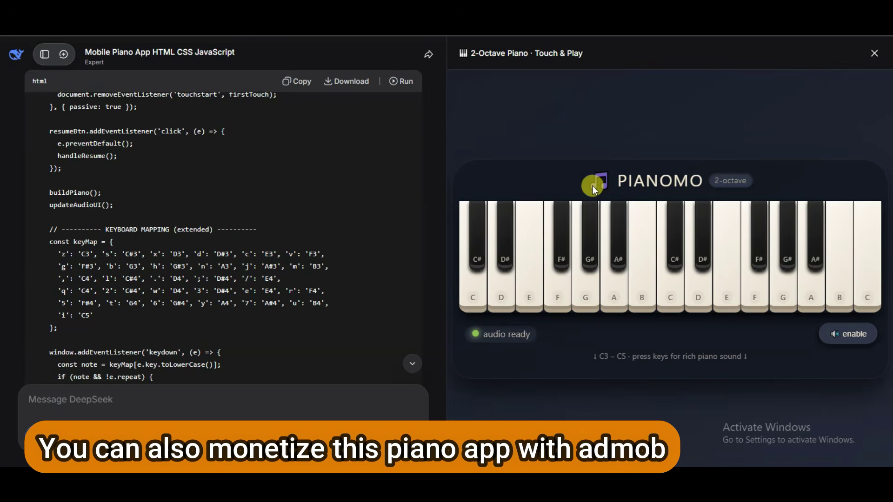